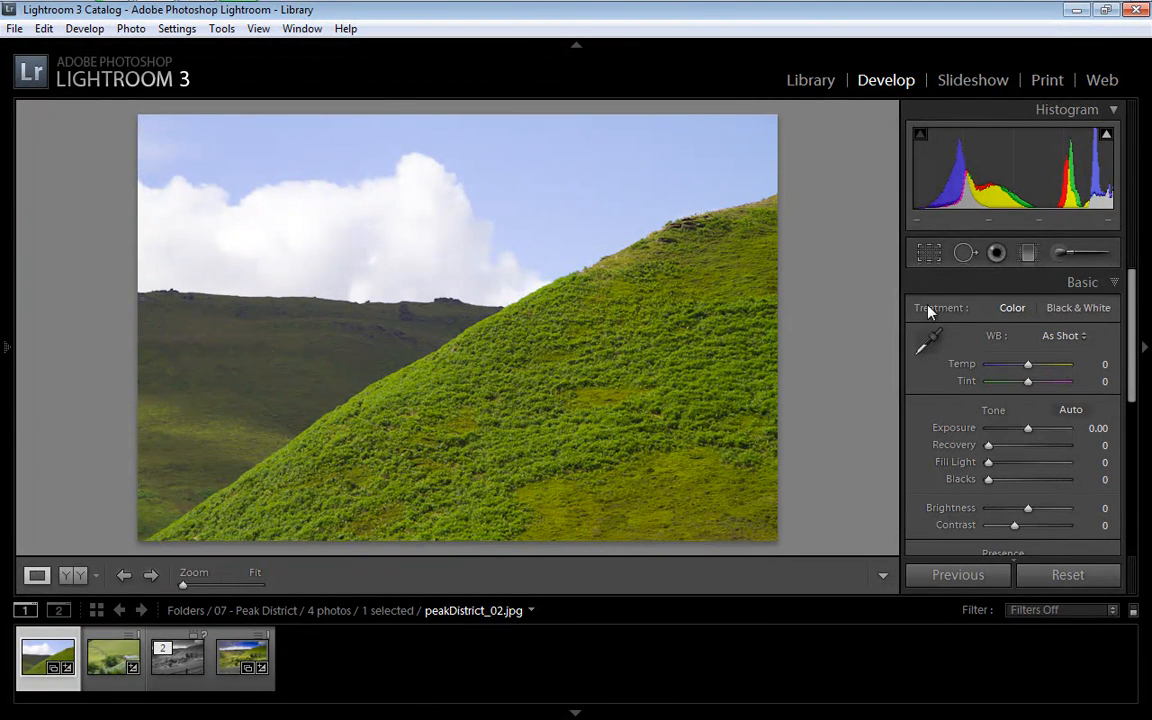
Place a graduated filter from the top of the sky to mid-photo, using reset sliders with Exposure -1.66 and Saturation 49
left_click(1029, 254)
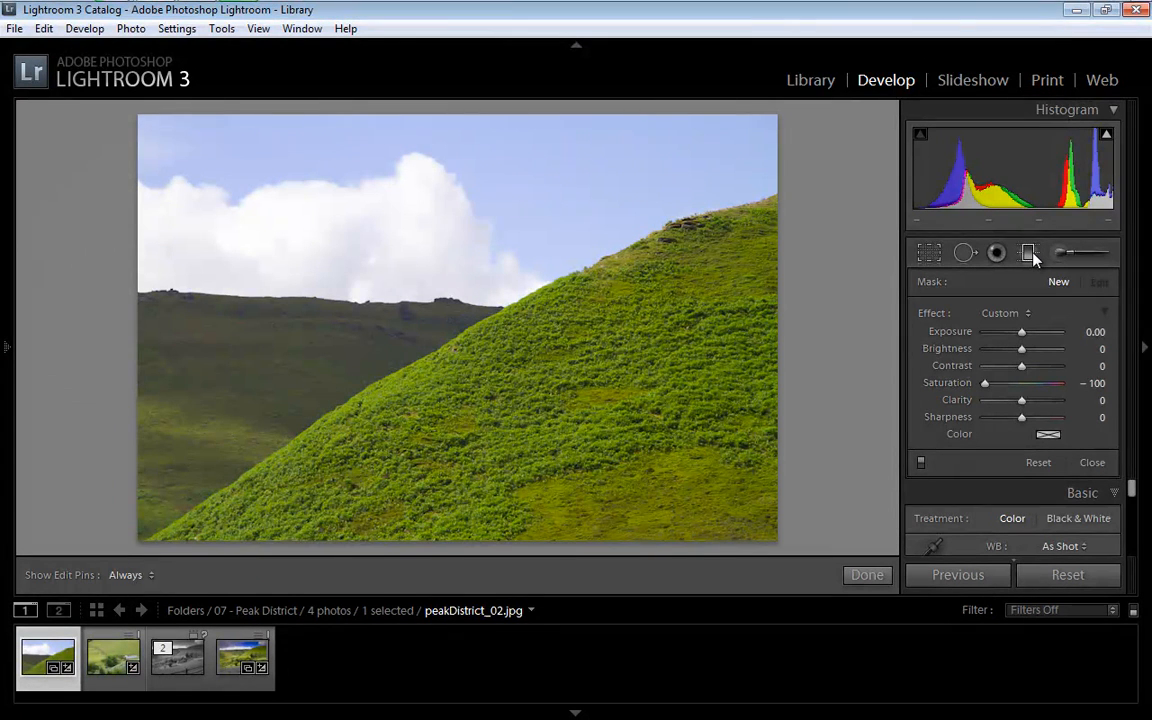
double_click(928, 316)
left_click_drag(438, 112, 508, 372)
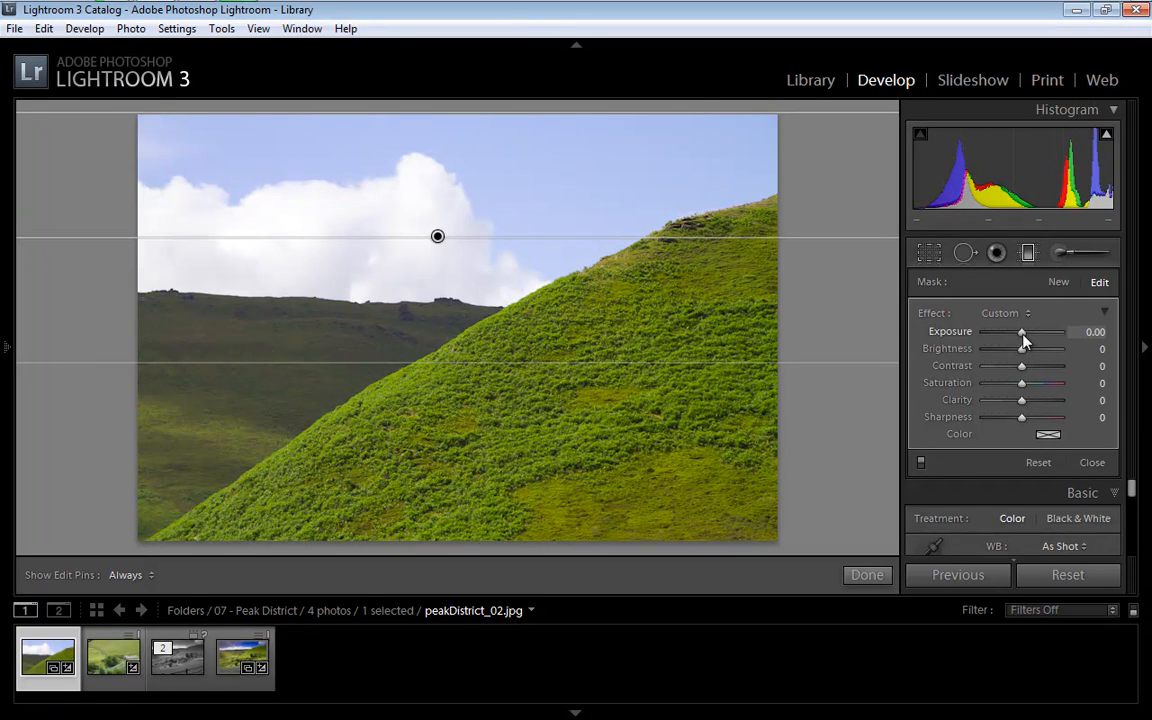
left_click_drag(1021, 334, 1006, 334)
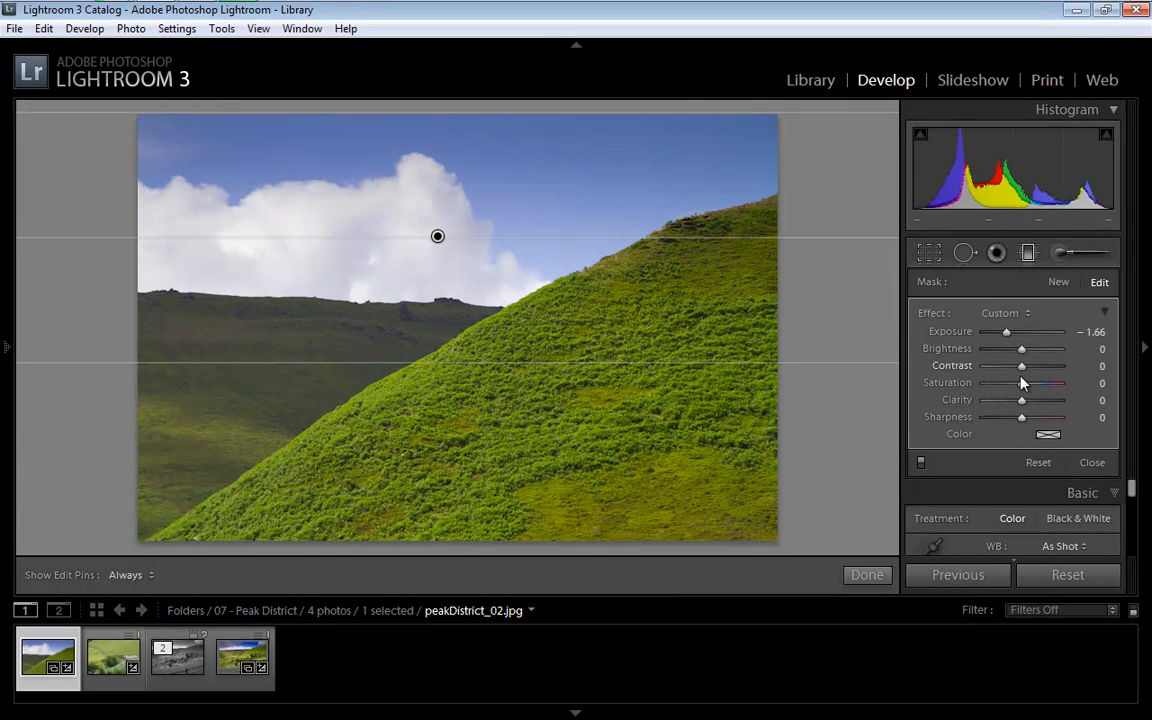
left_click_drag(1026, 388, 1040, 392)
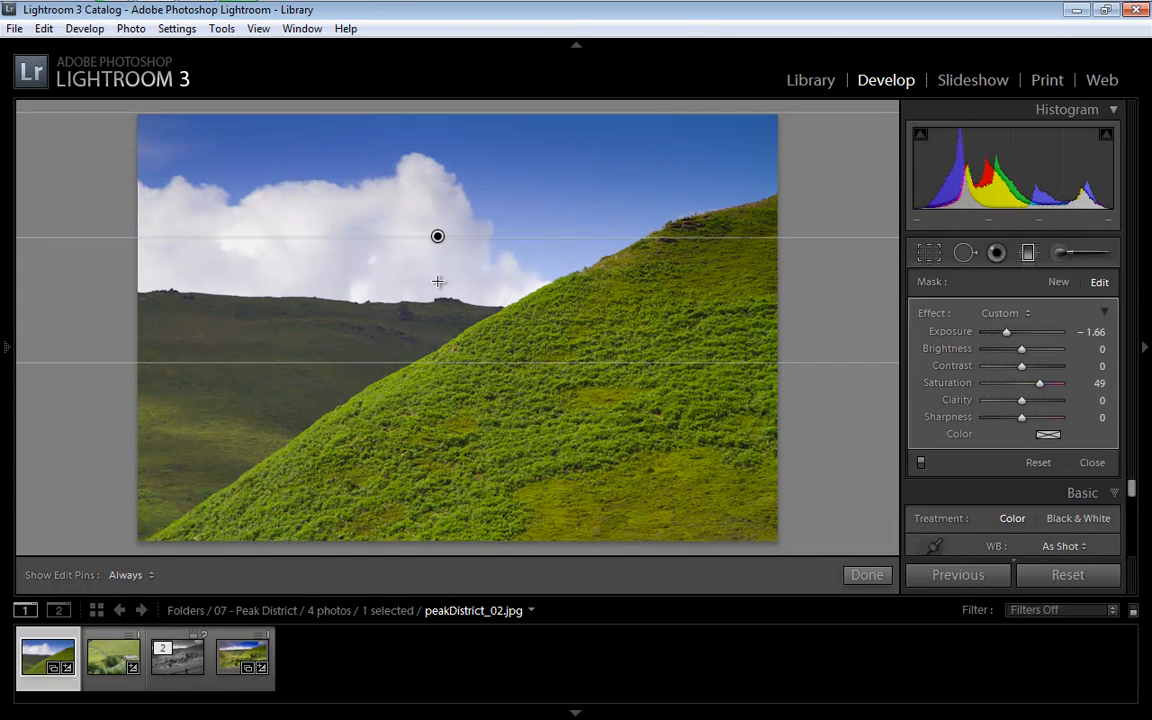
Narrow the gradient and centre it on the distant hill's ridge, with its Saturation set to 44
left_click_drag(439, 237, 435, 294)
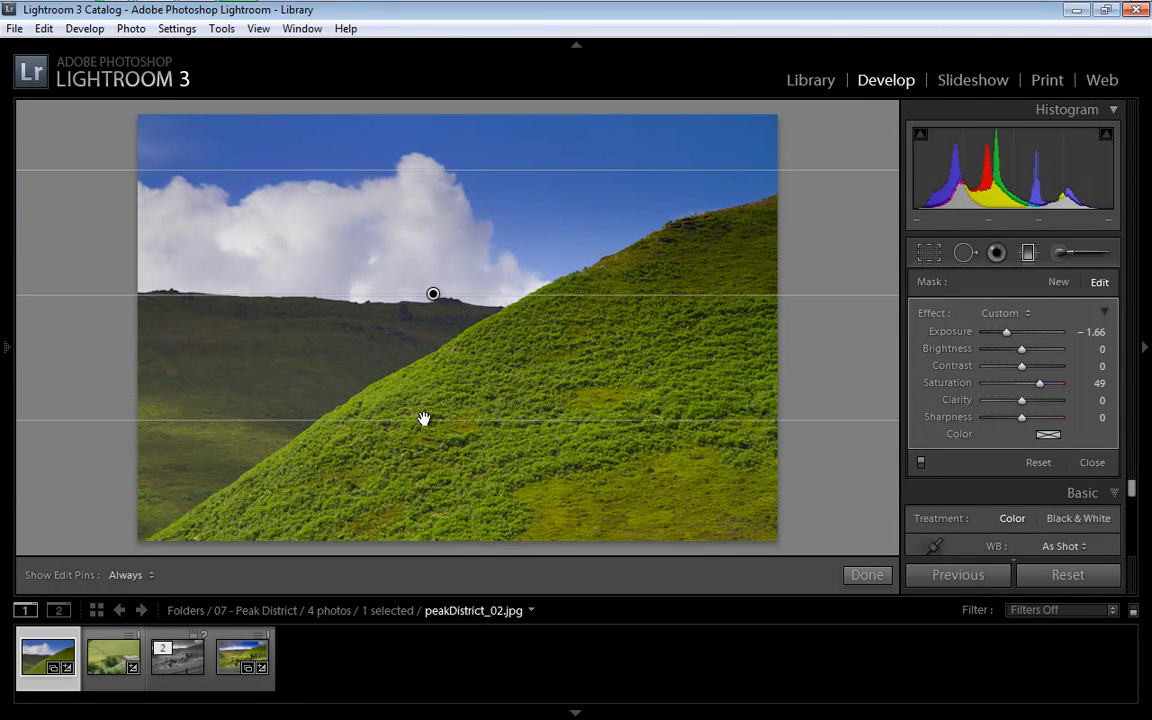
left_click_drag(425, 423, 429, 378)
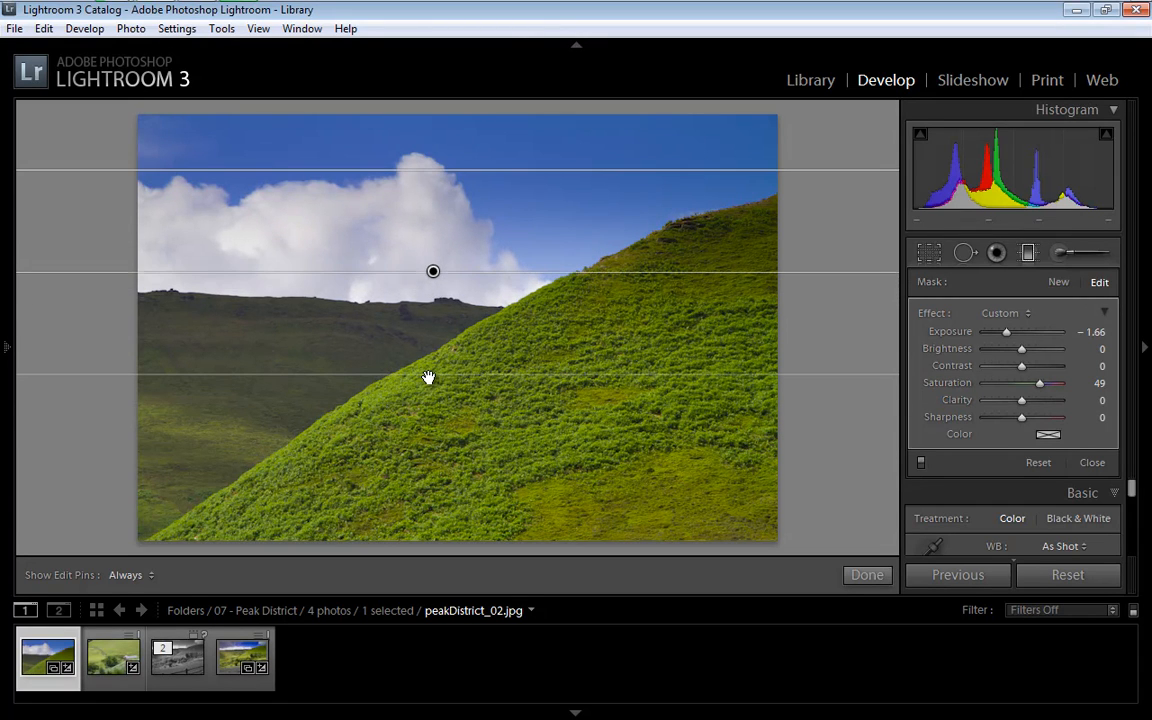
left_click_drag(432, 271, 432, 293)
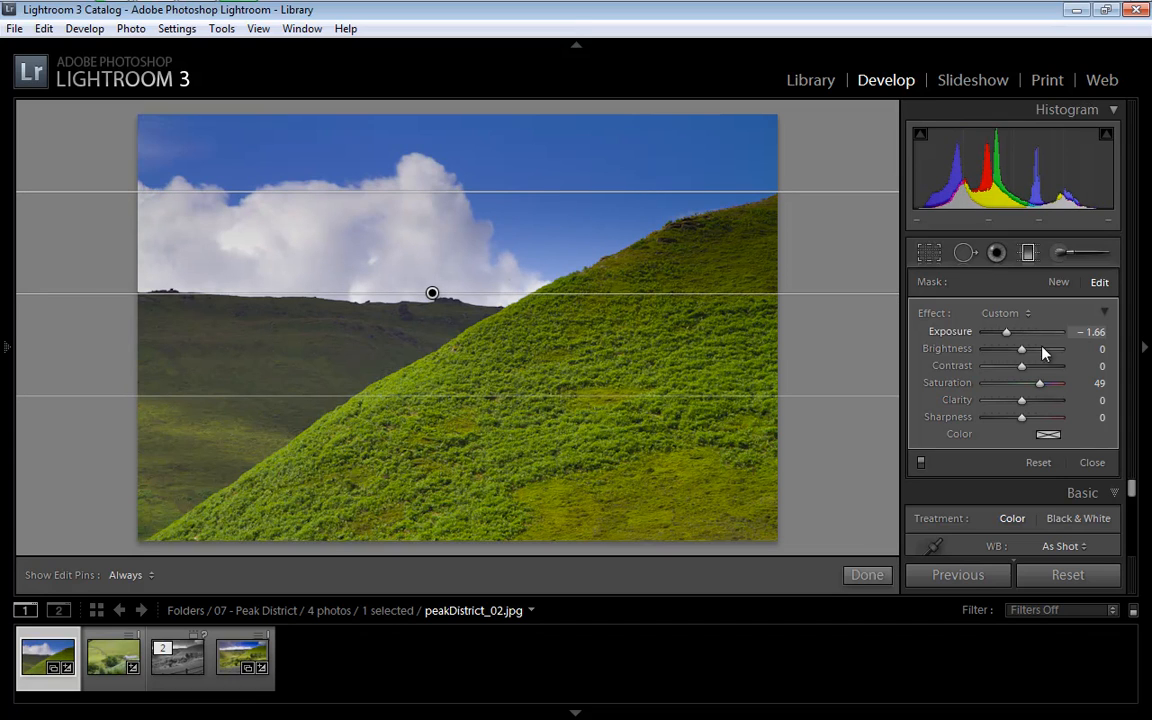
mouse_move(1040, 384)
left_mouse_down()
mouse_move(1070, 390)
mouse_move(1038, 390)
left_mouse_up()
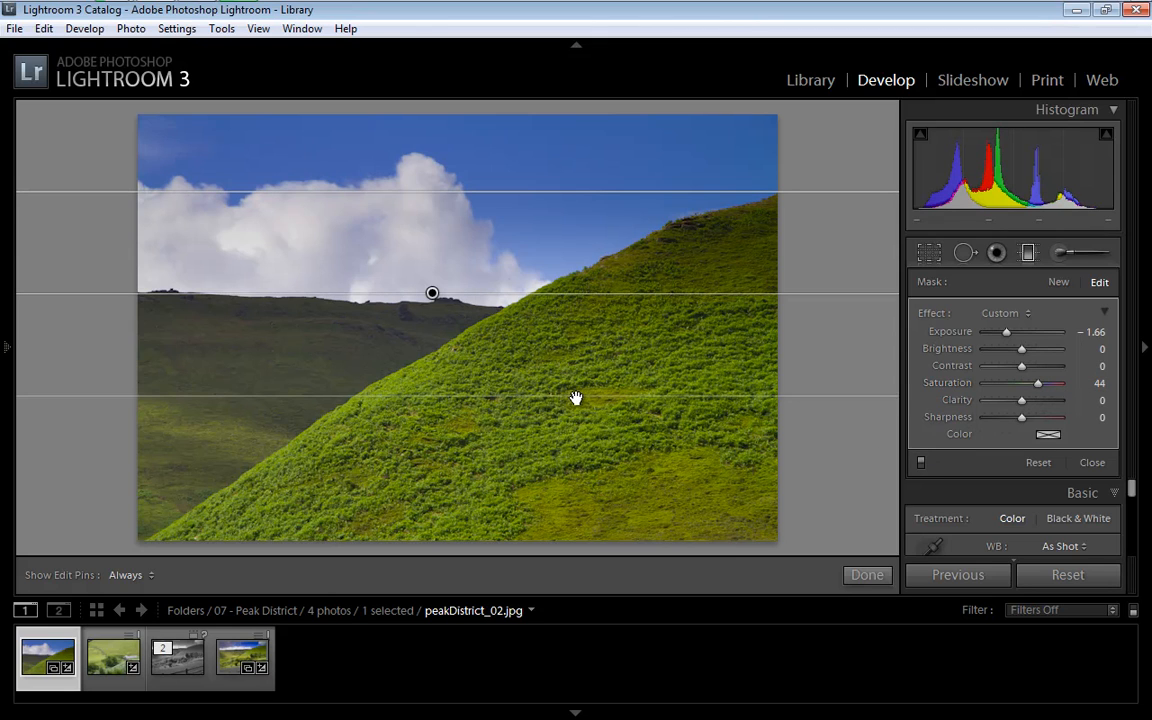
Compare the landscape photo before and after the graduated filter, and close the filter settings
key("Delete")
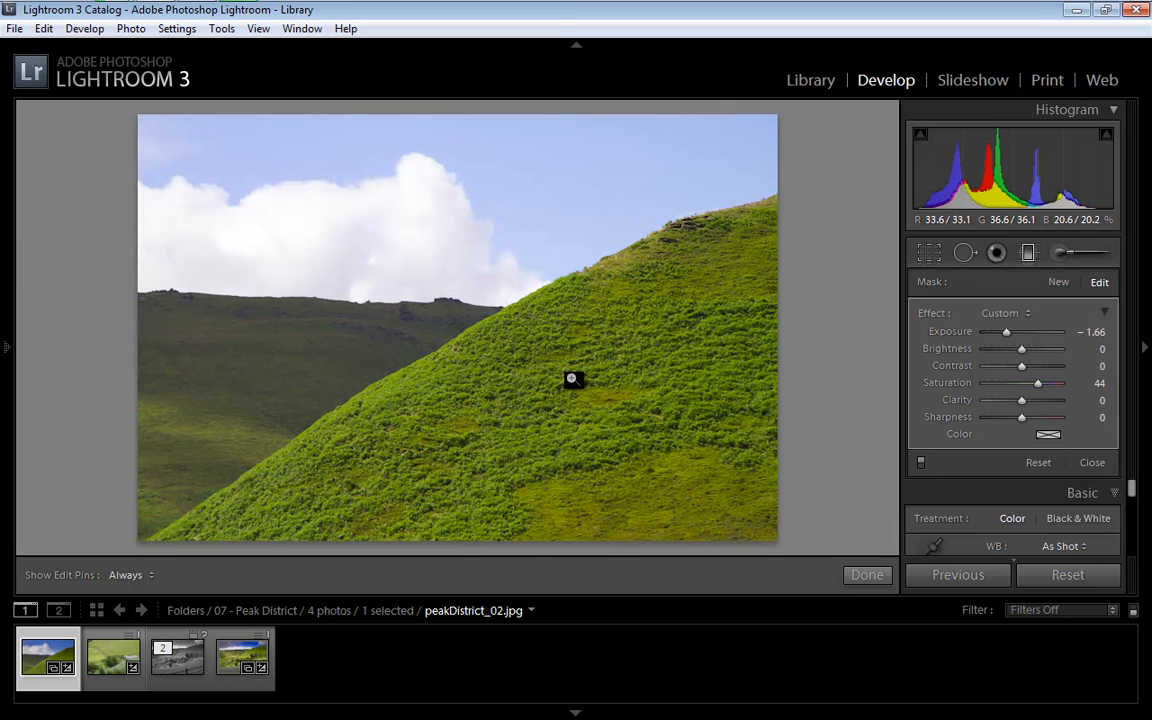
key("backslash")
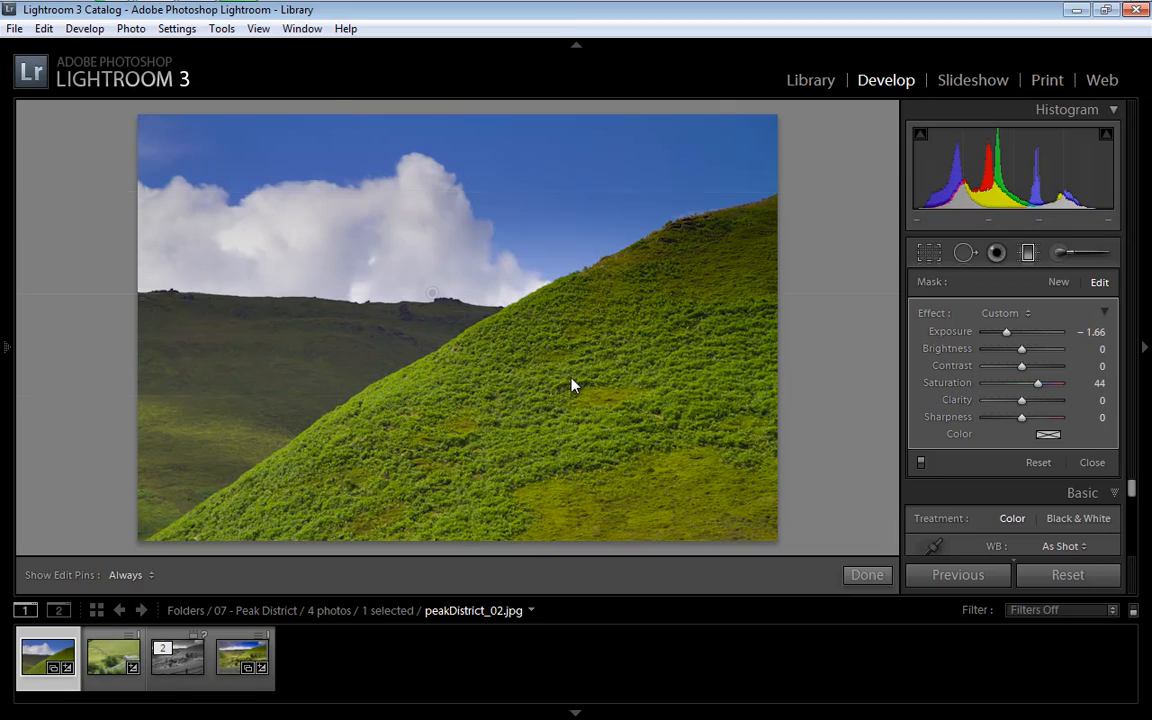
key("backslash")
key("backslash")
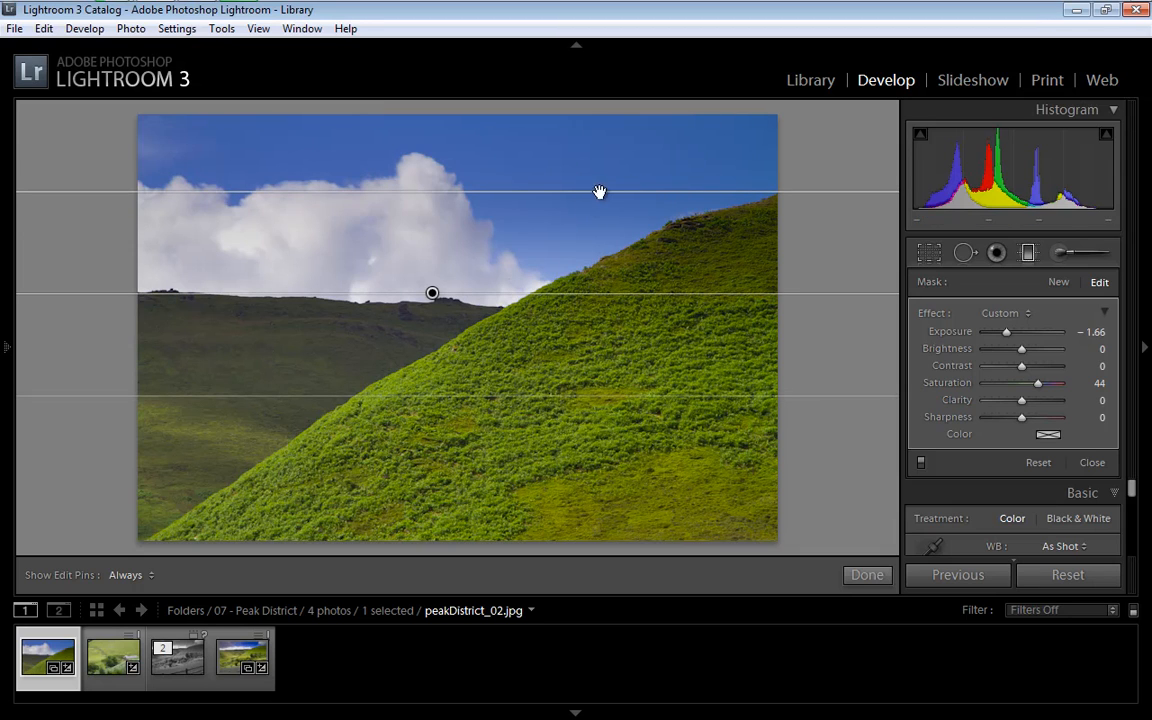
left_click(1092, 463)
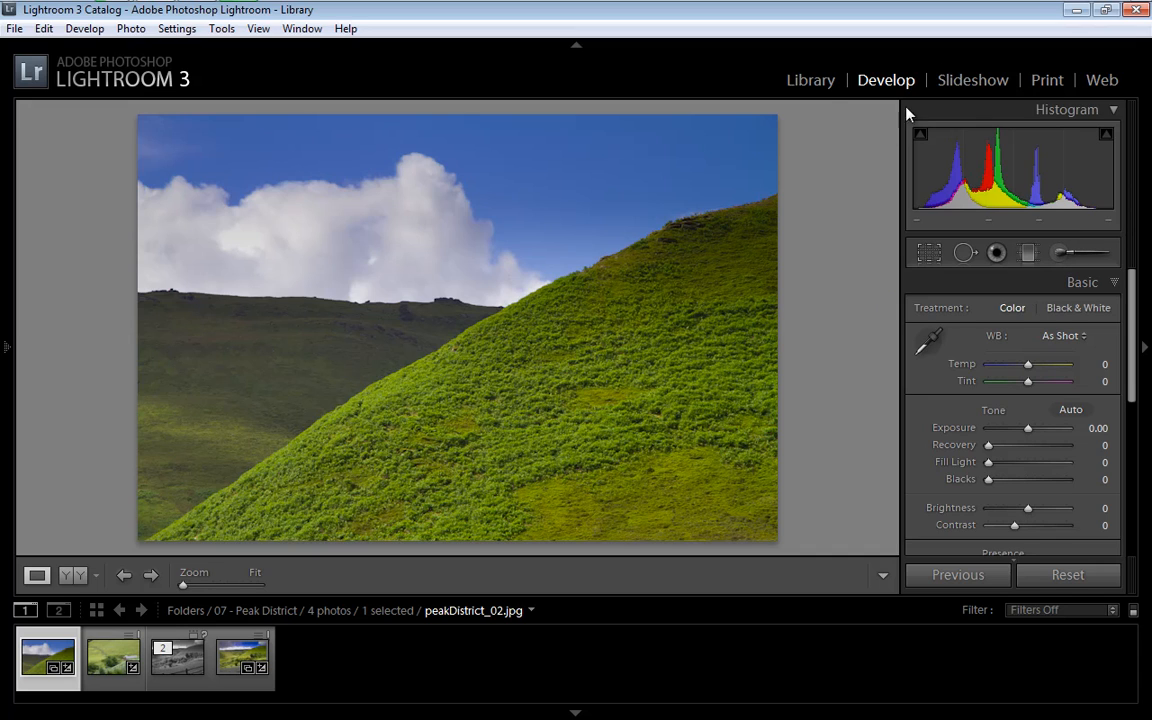
Open PhotoWalk_51-1.jpg from the 07 - PhotoWalk folder in the Develop module
left_click(809, 82)
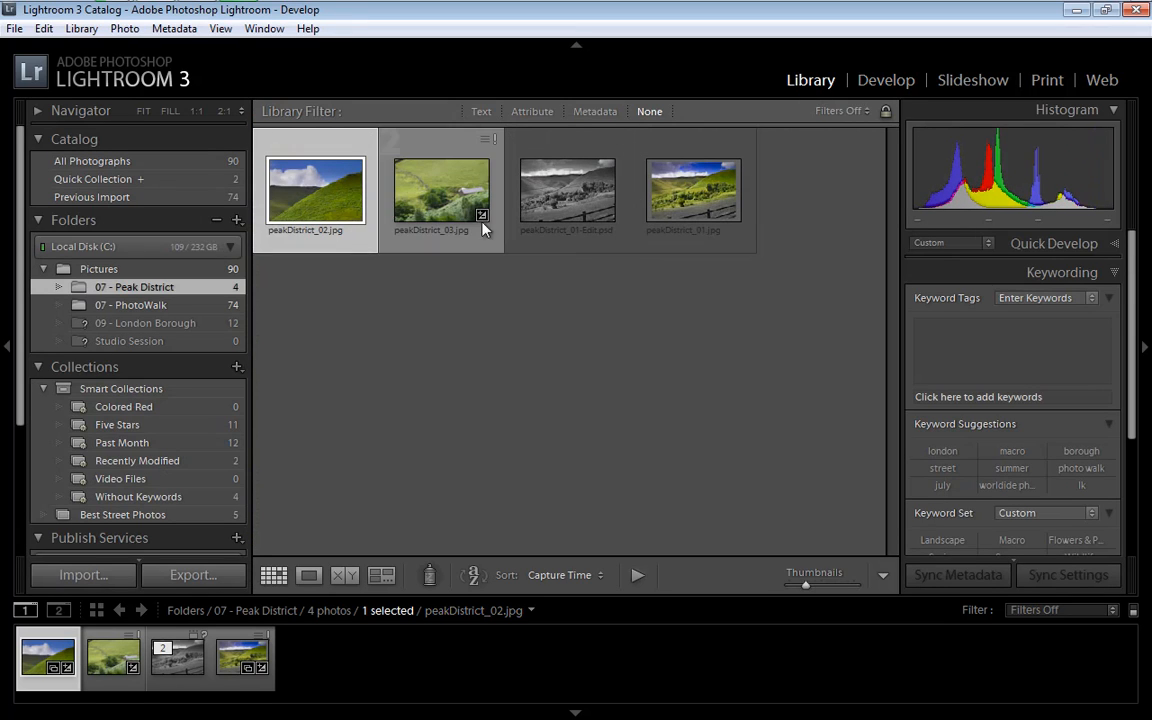
left_click(141, 310)
left_click_drag(894, 211, 888, 481)
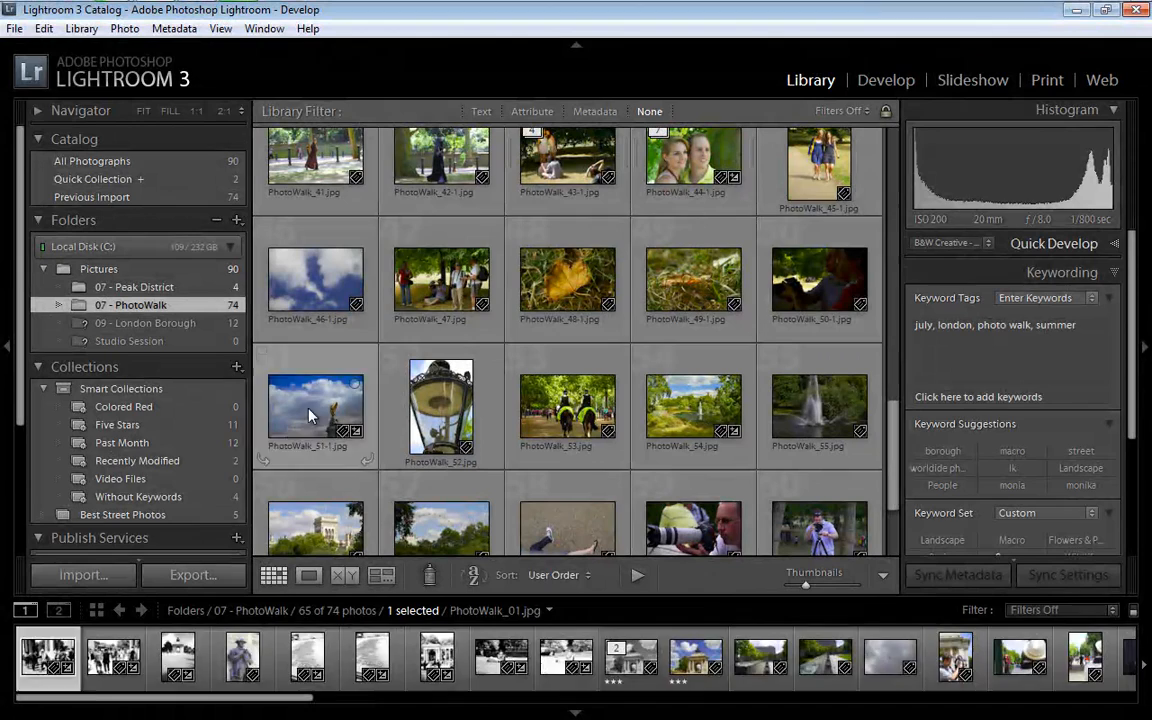
left_click(311, 413)
left_click(880, 82)
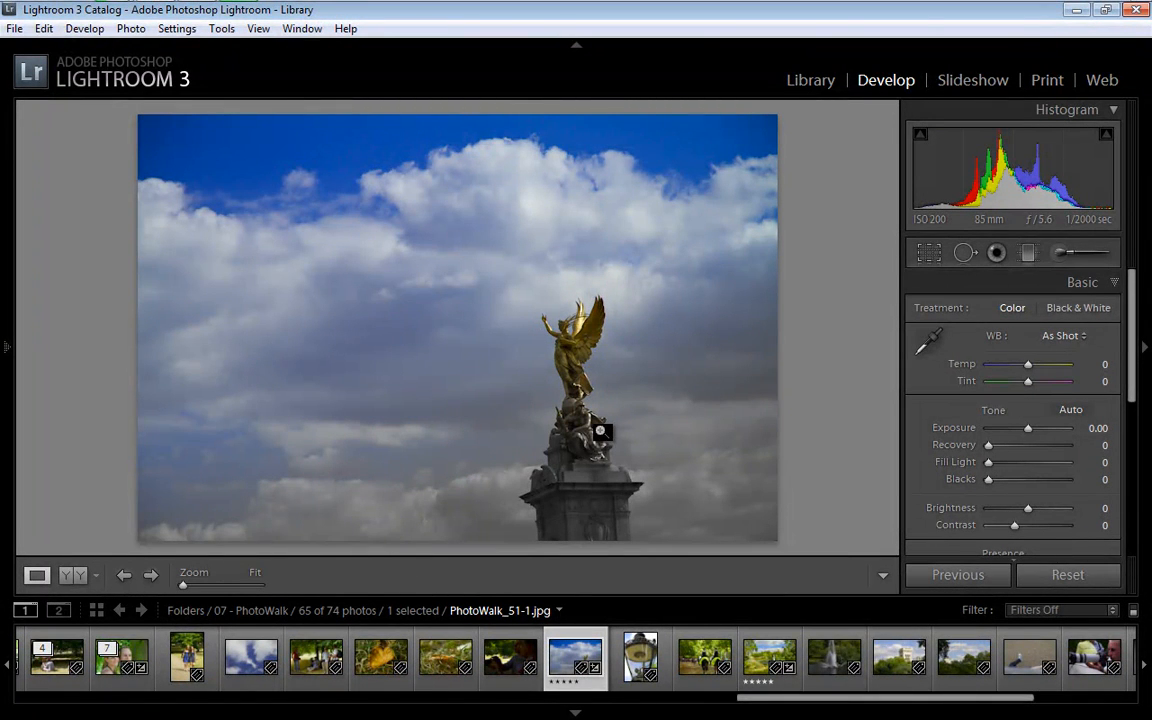
Desaturate the sky away from the statue using the Adjustment Brush at Saturation -100 and size 23.9
left_click(1061, 254)
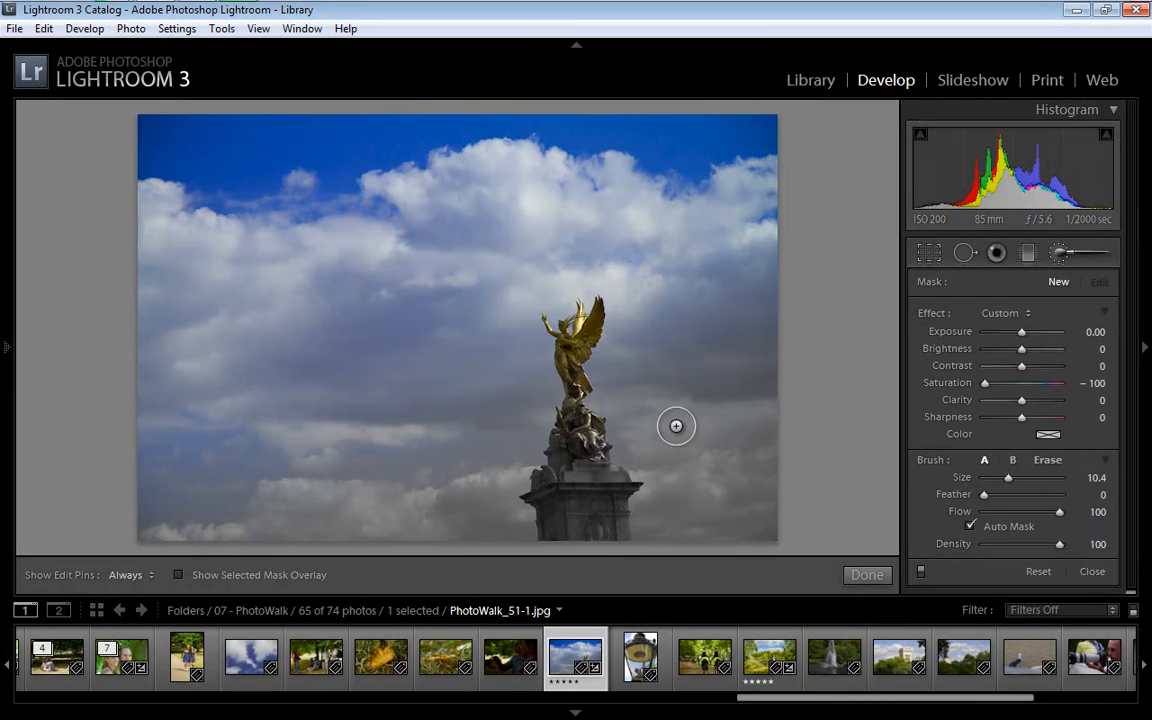
left_click_drag(984, 494, 1021, 495)
left_click_drag(1038, 481, 1022, 481)
mouse_move(150, 134)
left_mouse_down()
mouse_move(741, 134)
mouse_move(810, 147)
mouse_move(676, 181)
mouse_move(402, 189)
mouse_move(769, 199)
mouse_move(428, 196)
mouse_move(164, 189)
mouse_move(357, 179)
mouse_move(138, 161)
mouse_move(153, 128)
mouse_move(197, 109)
mouse_move(159, 144)
mouse_move(122, 132)
mouse_move(500, 131)
mouse_move(178, 133)
mouse_move(705, 166)
mouse_move(587, 186)
mouse_move(691, 238)
mouse_move(780, 324)
mouse_move(722, 203)
mouse_move(766, 341)
mouse_move(711, 253)
mouse_move(703, 424)
mouse_move(720, 332)
mouse_move(728, 471)
mouse_move(767, 436)
mouse_move(751, 511)
mouse_move(681, 544)
mouse_move(725, 452)
mouse_move(649, 248)
mouse_move(531, 213)
mouse_move(373, 246)
mouse_move(417, 186)
mouse_move(303, 224)
mouse_move(197, 327)
mouse_move(150, 312)
mouse_move(234, 333)
mouse_move(239, 461)
mouse_move(234, 441)
mouse_move(310, 245)
mouse_move(370, 245)
mouse_move(383, 296)
mouse_move(353, 390)
mouse_move(473, 258)
mouse_move(407, 441)
mouse_move(428, 437)
mouse_move(370, 500)
mouse_move(310, 514)
mouse_move(178, 511)
mouse_move(398, 495)
mouse_move(438, 367)
left_mouse_up()
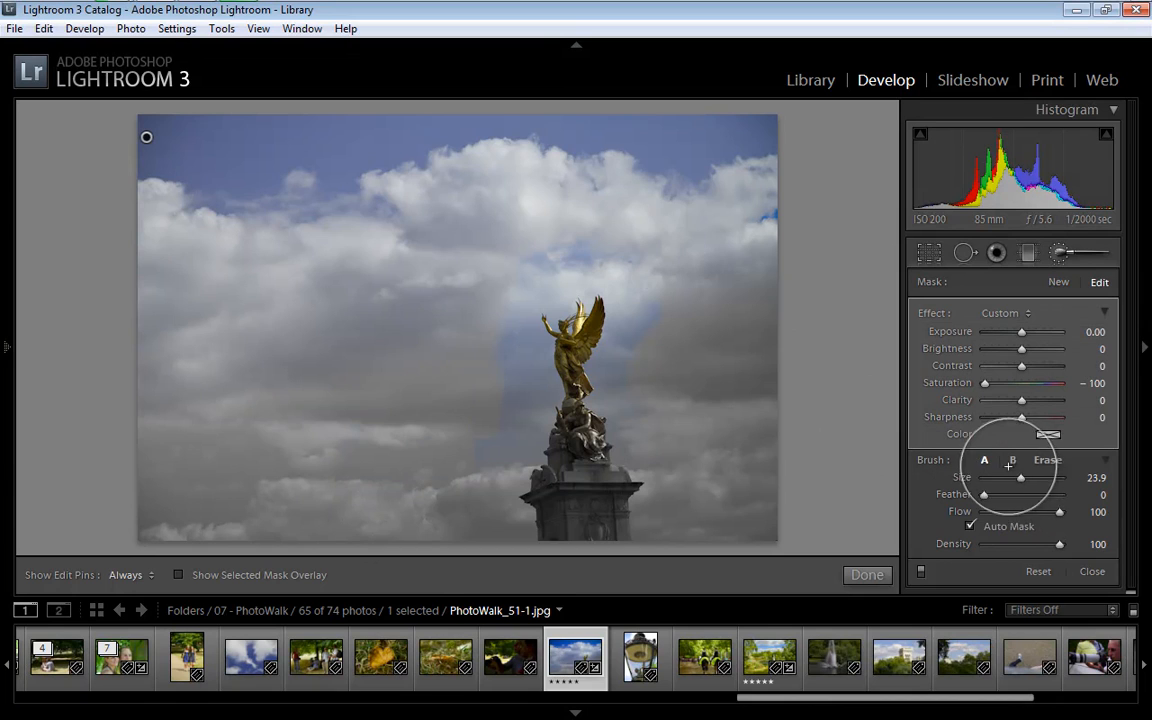
Reduce the brush size to 9.6 and paint the desaturation over the remaining blue sky close around the statue
mouse_move(1023, 484)
left_mouse_down()
mouse_move(992, 482)
mouse_move(1010, 483)
left_mouse_up()
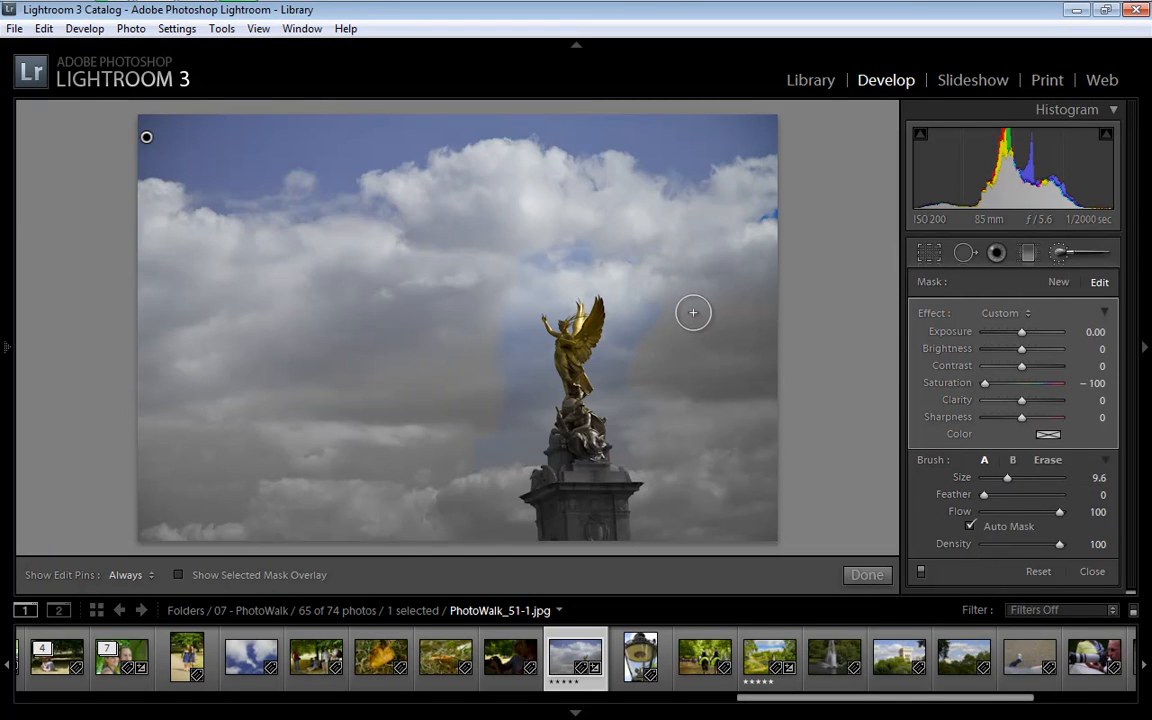
key("ctrl+=")
left_click_drag(767, 442, 679, 277)
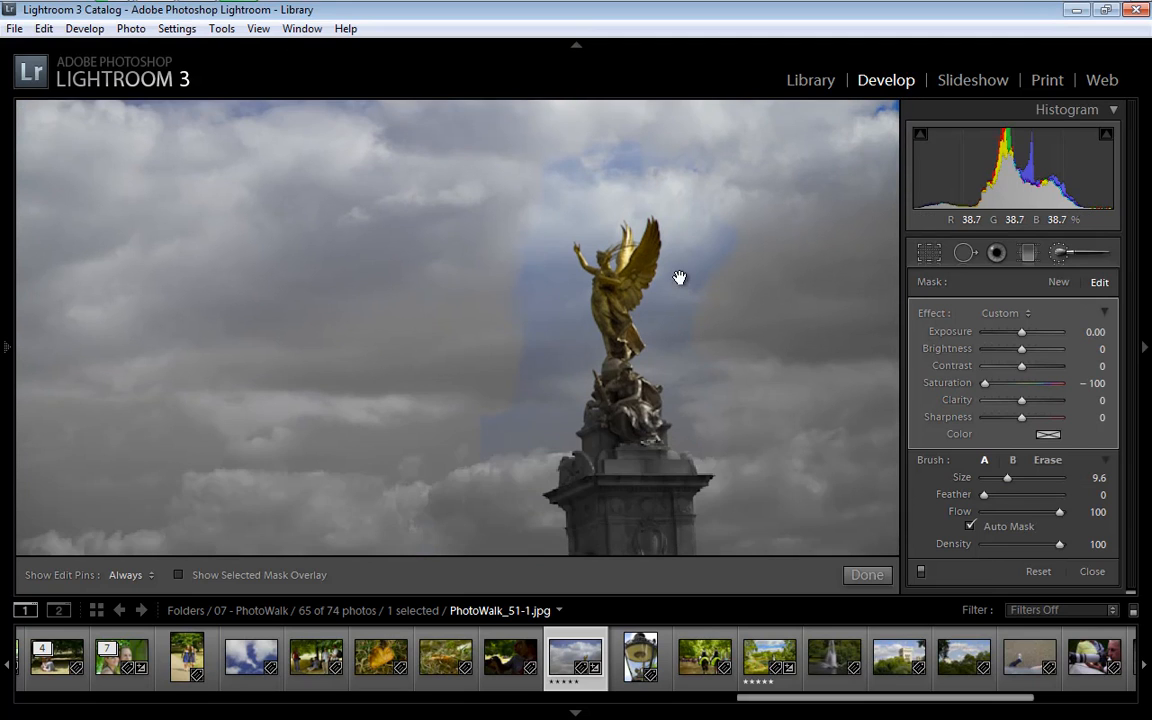
key("h")
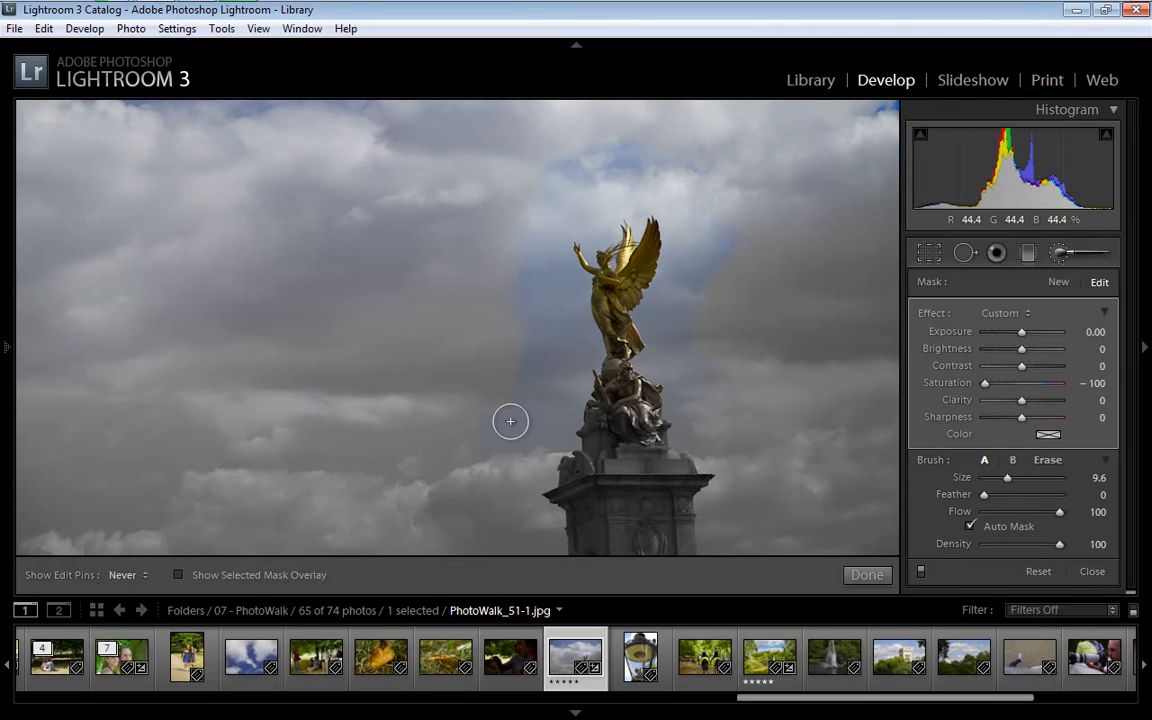
mouse_move(527, 470)
left_mouse_down()
mouse_move(558, 296)
mouse_move(555, 309)
mouse_move(535, 204)
mouse_move(537, 239)
mouse_move(509, 274)
mouse_move(501, 479)
mouse_move(563, 442)
left_mouse_up()
left_click_drag(582, 380, 585, 361)
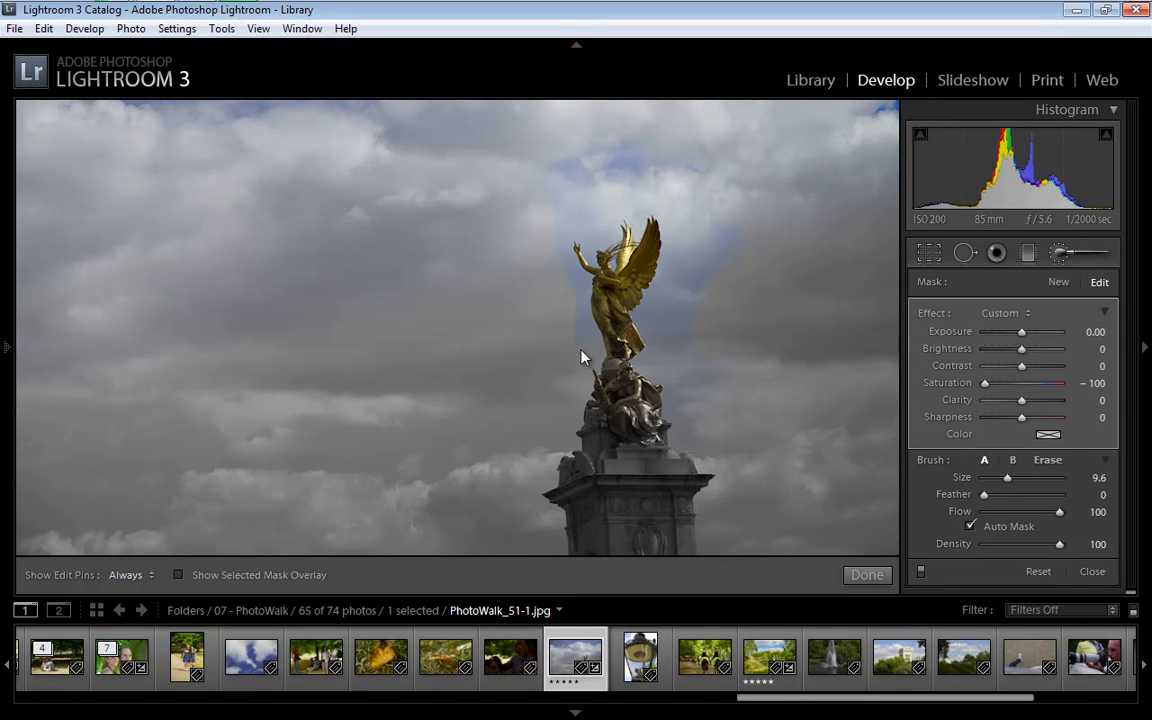
key("h")
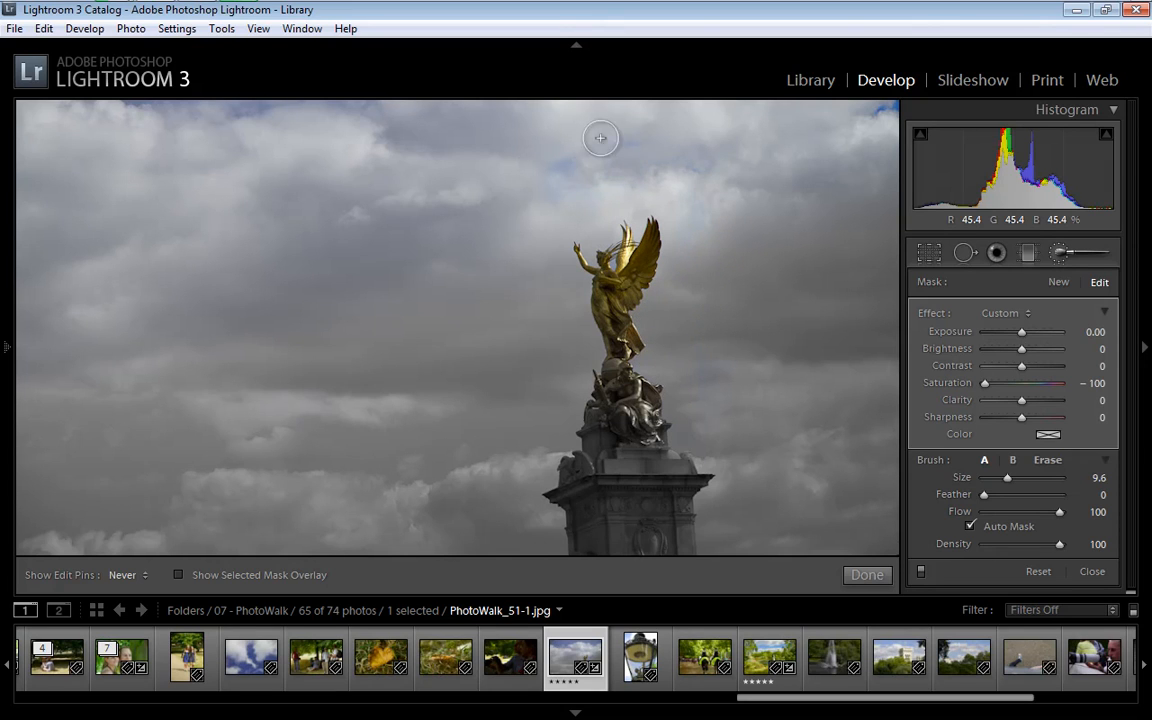
Brush out the remaining saturated blue patch at the right edge of the sky, and return to the full-photo view
key("space")
left_click_drag(755, 271, 580, 382)
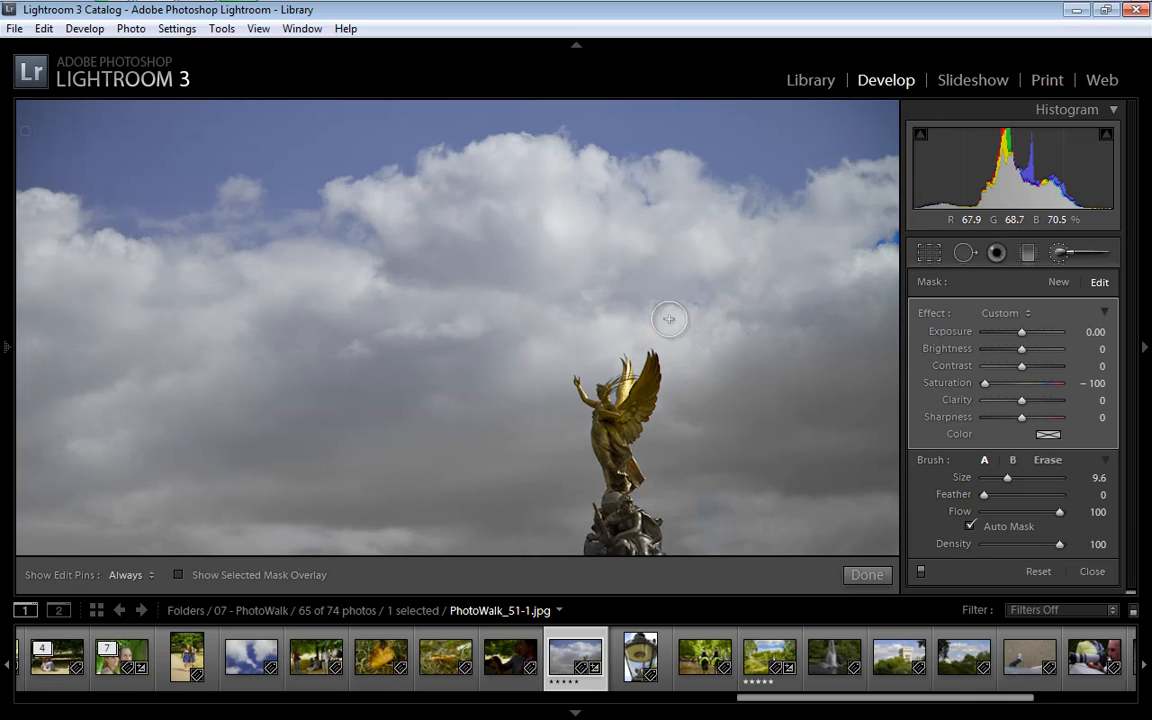
mouse_move(875, 246)
left_mouse_down()
mouse_move(890, 226)
mouse_move(890, 260)
mouse_move(863, 191)
mouse_move(836, 202)
mouse_move(822, 309)
left_mouse_up()
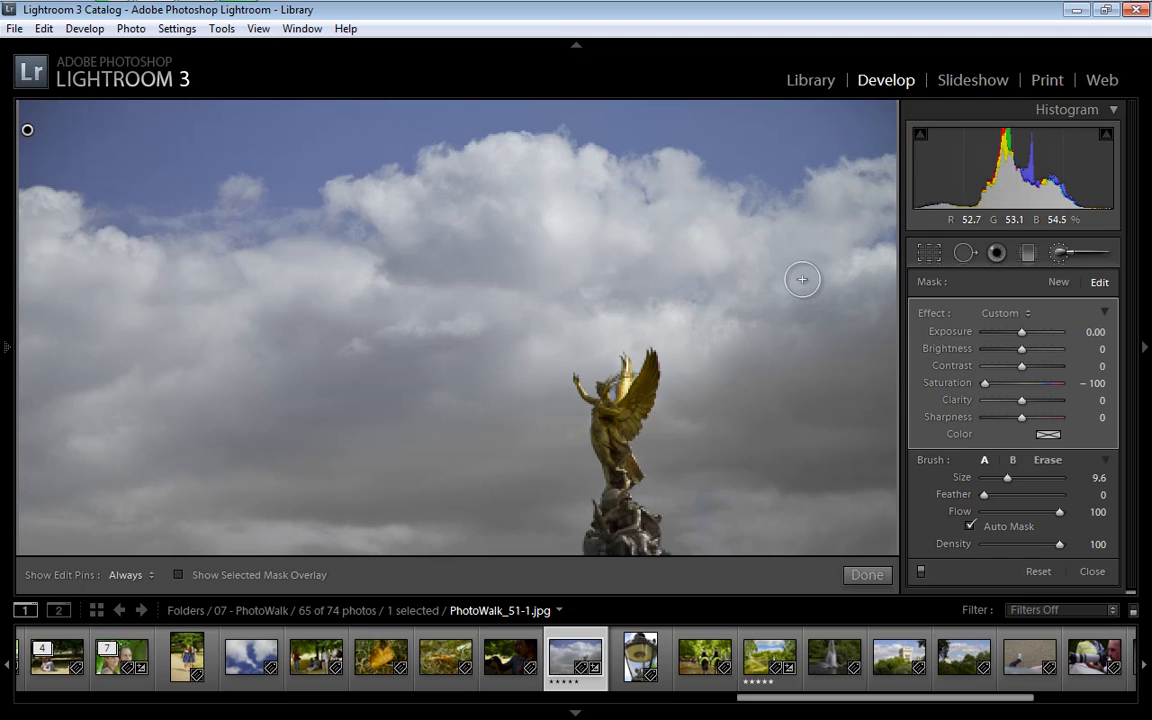
key("z")
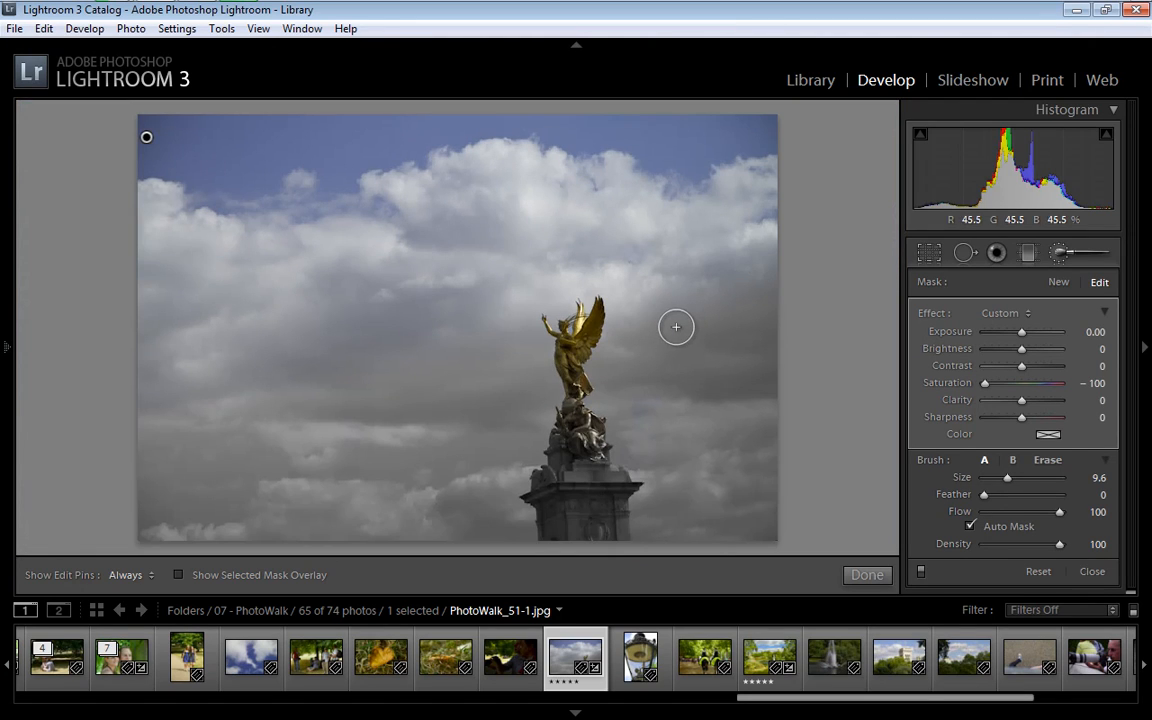
Compare the statue photo before and after the brush adjustment
key("backslash")
key("backslash")
key("backslash")
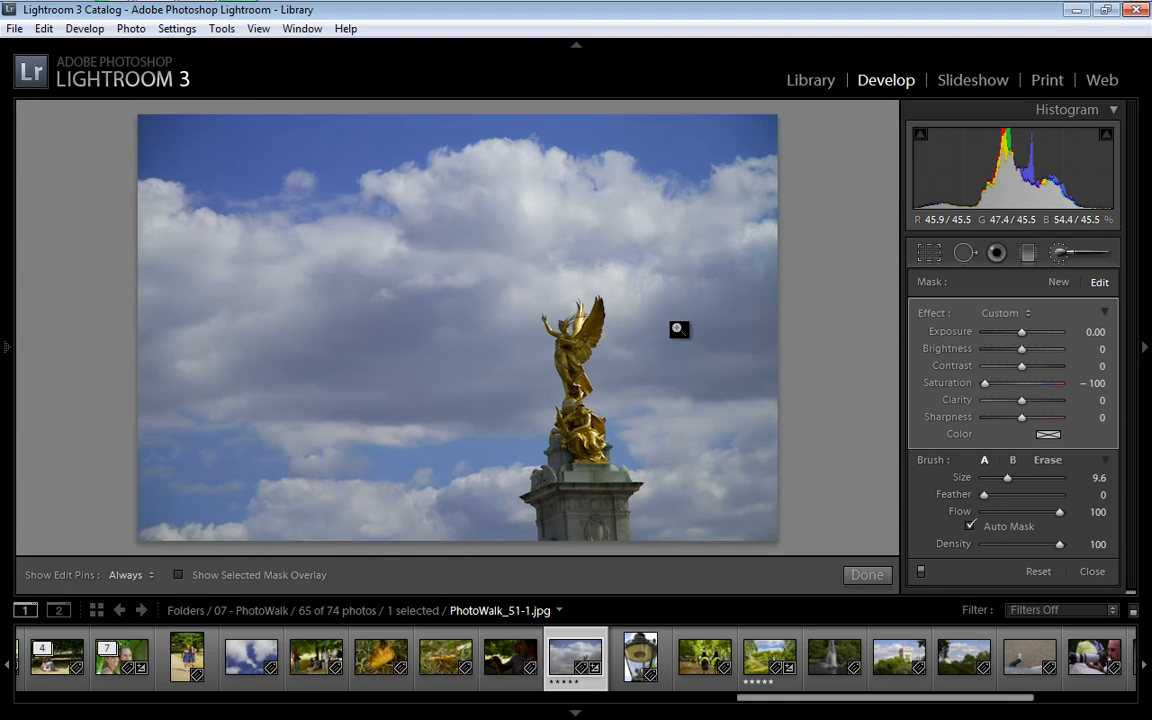
key("backslash")
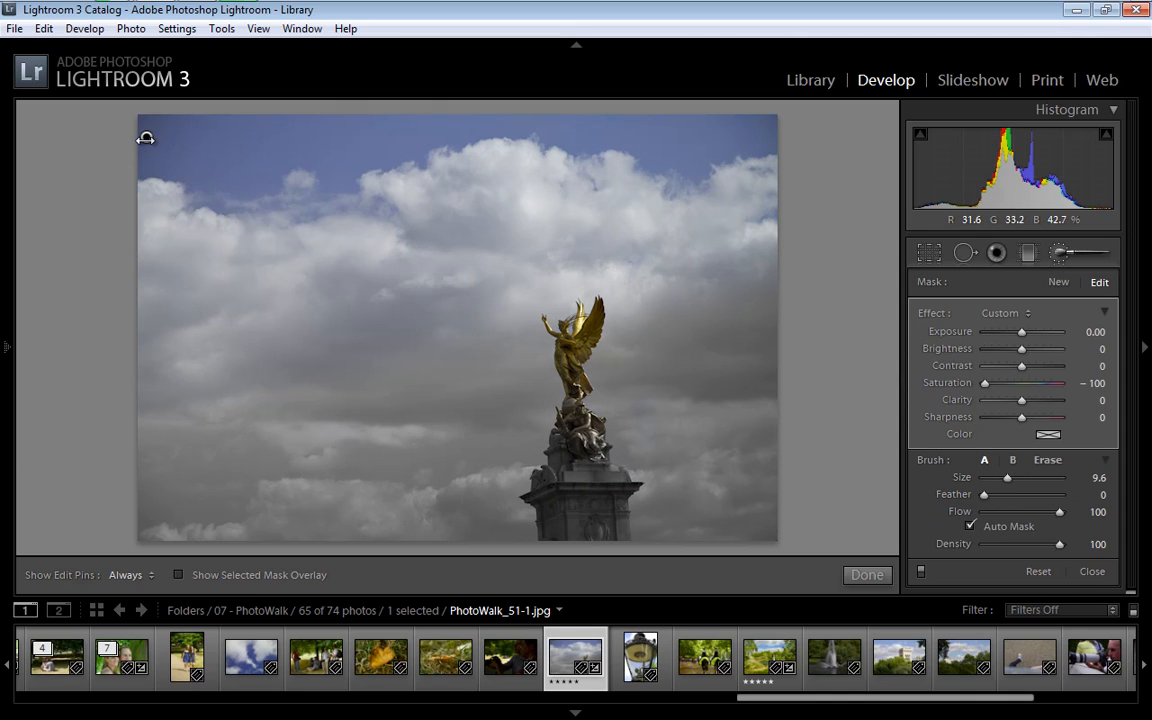
Inspect the brush's coverage with the mask overlay and hidden edit pins, and restore the normal display
key("o")
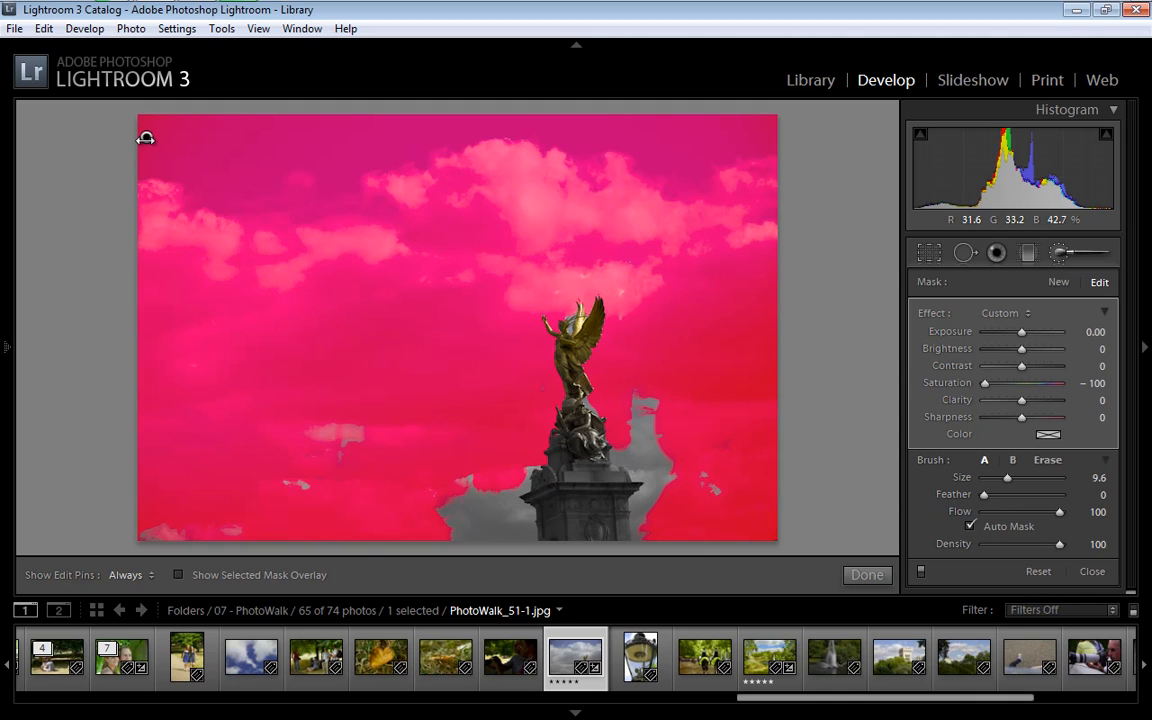
key("h")
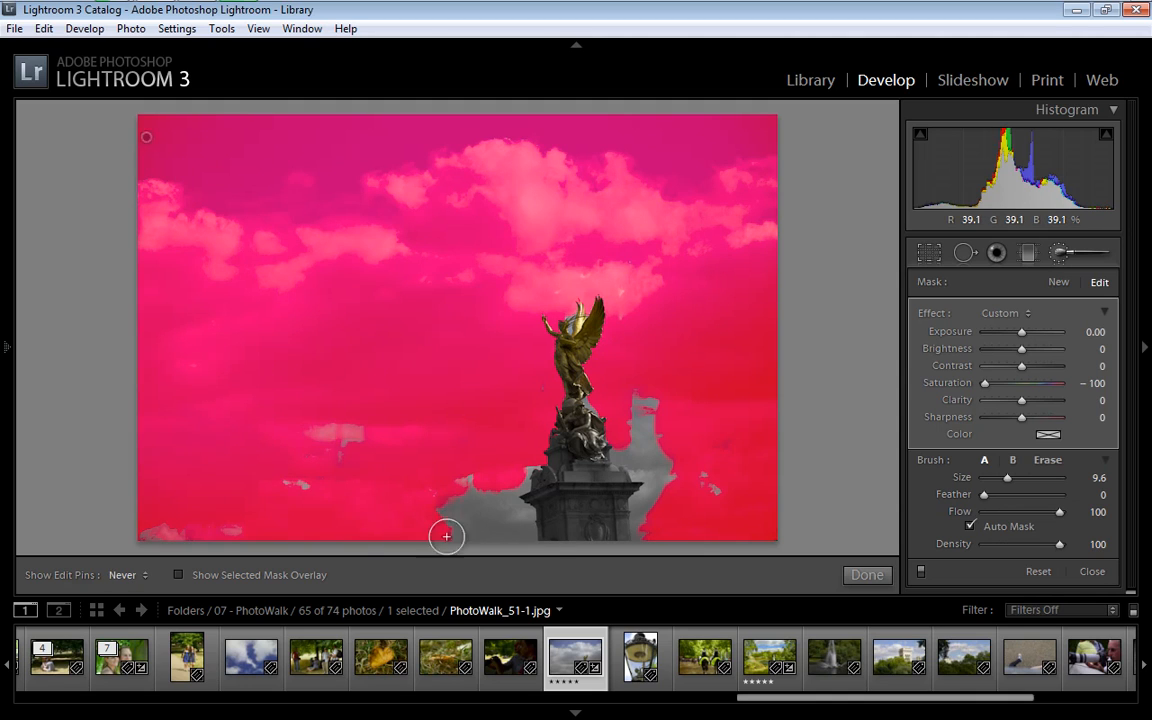
key("o")
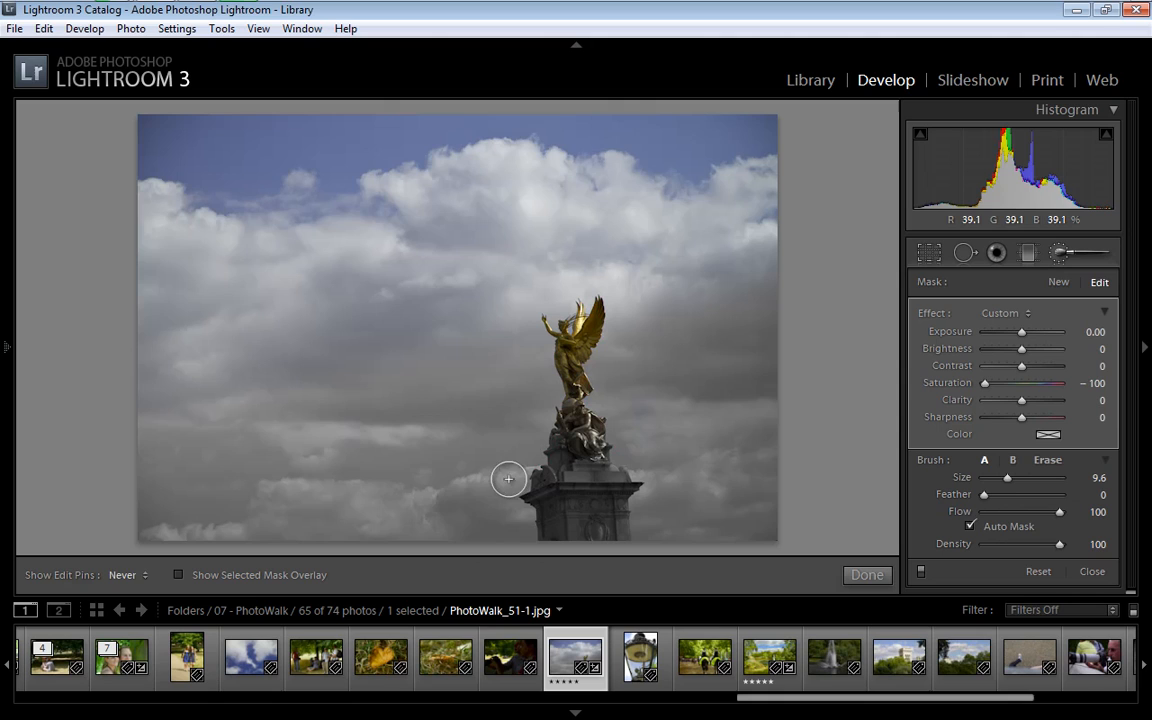
key("h")
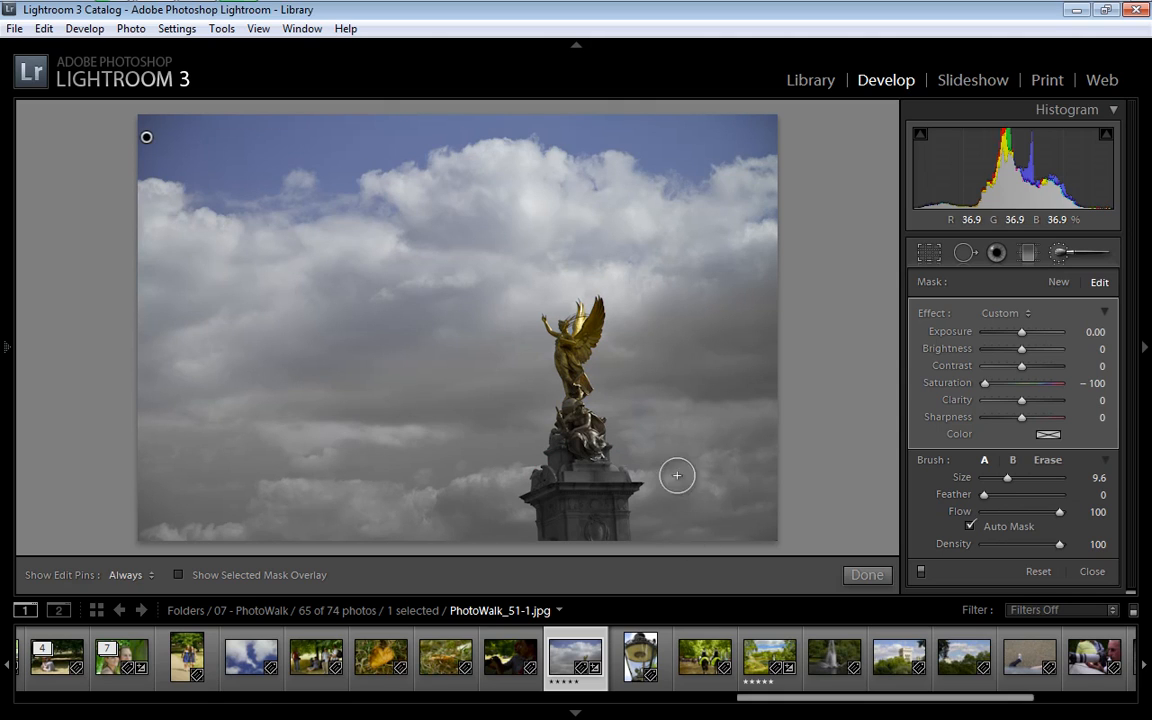
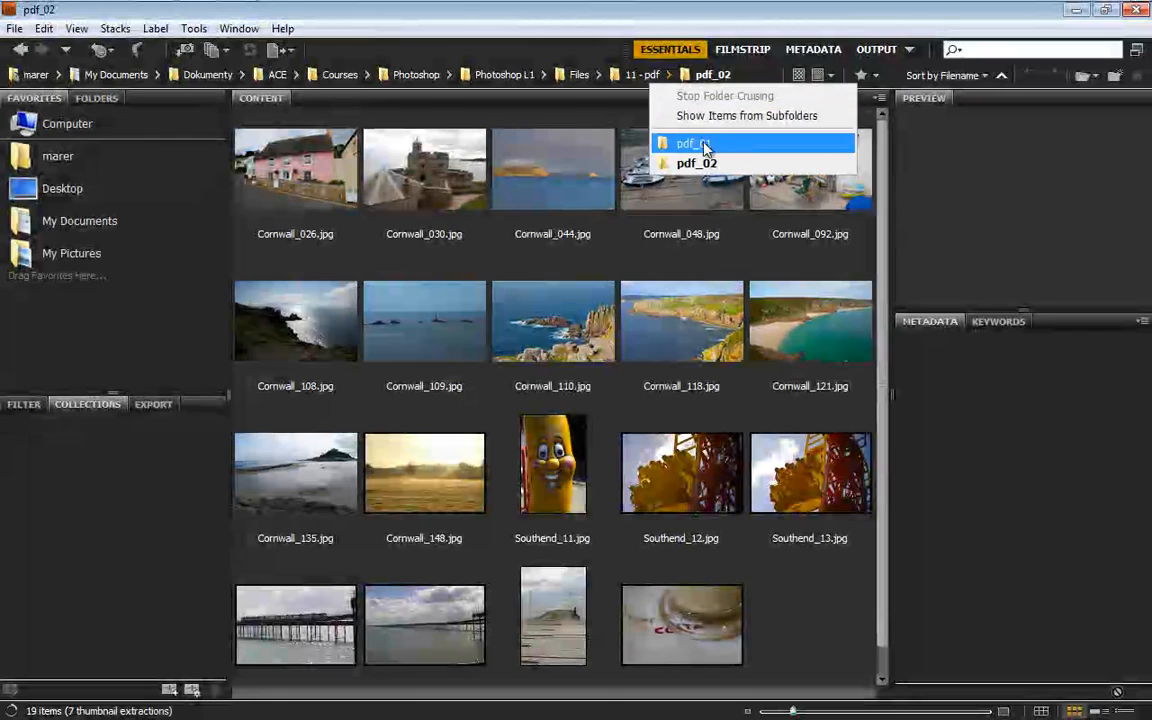
Switch to the pdf_01 folder in Adobe Bridge and show CRW_3604.jpg in full-screen preview
left_click(695, 144)
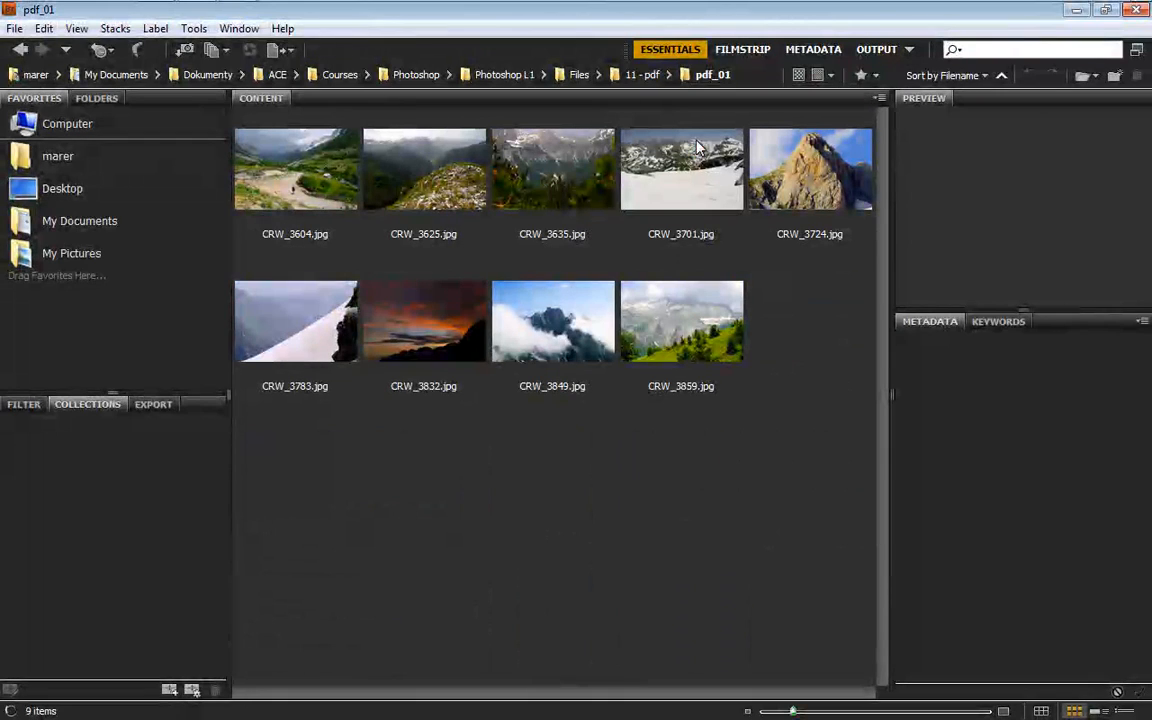
left_click(300, 175)
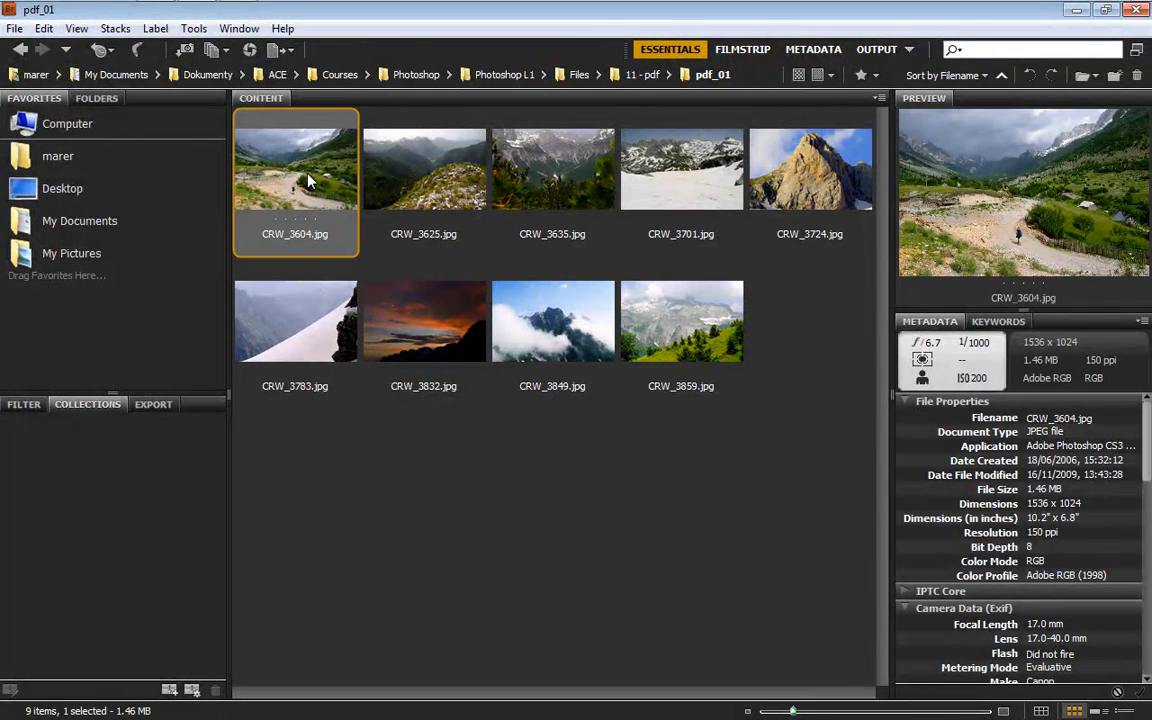
key("space")
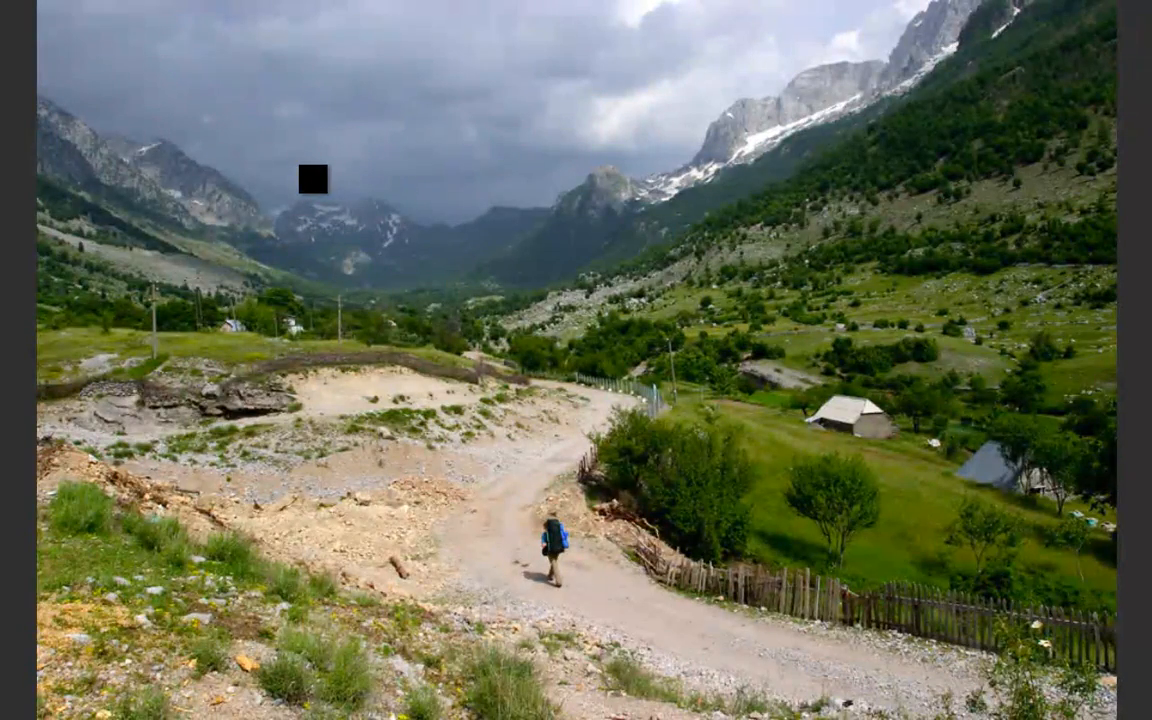
Page back and forth through the folder's photos in full-screen preview, ending on CRW_3832.jpg, and return to the thumbnails
key("Right")
key("Right")
key("Right")
key("Right")
key("Right")
key("Left")
key("Left")
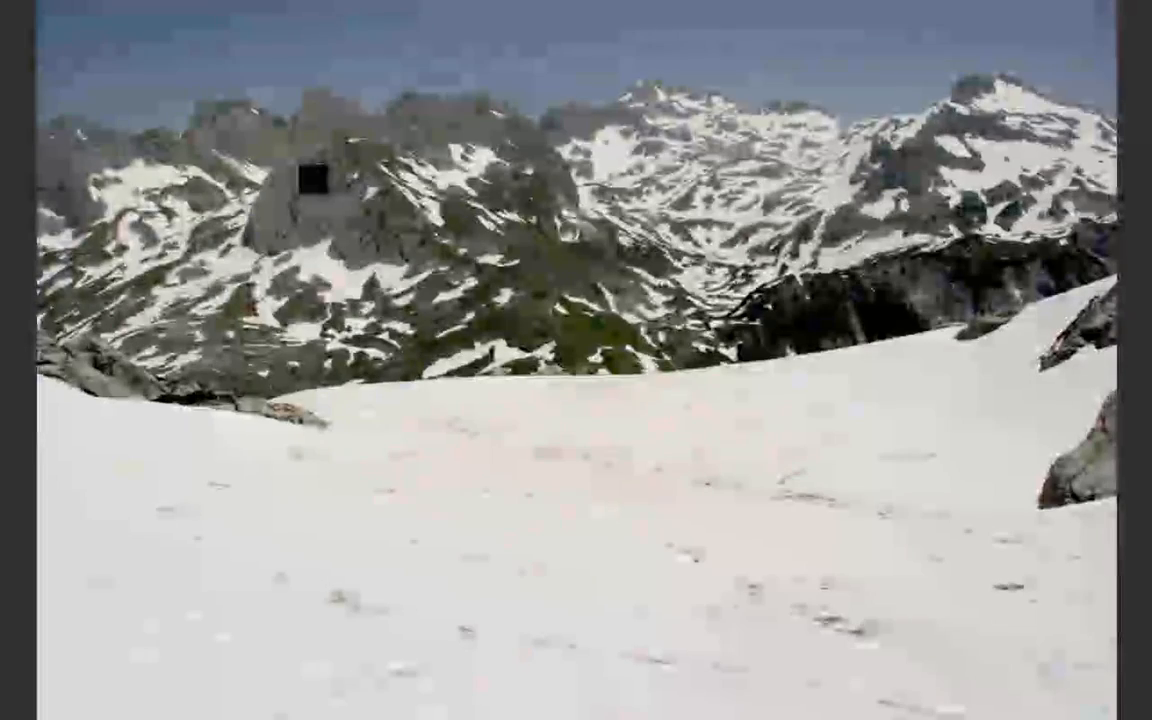
key("Left")
key("Left")
key("Left")
key("Right")
key("Right")
key("Right")
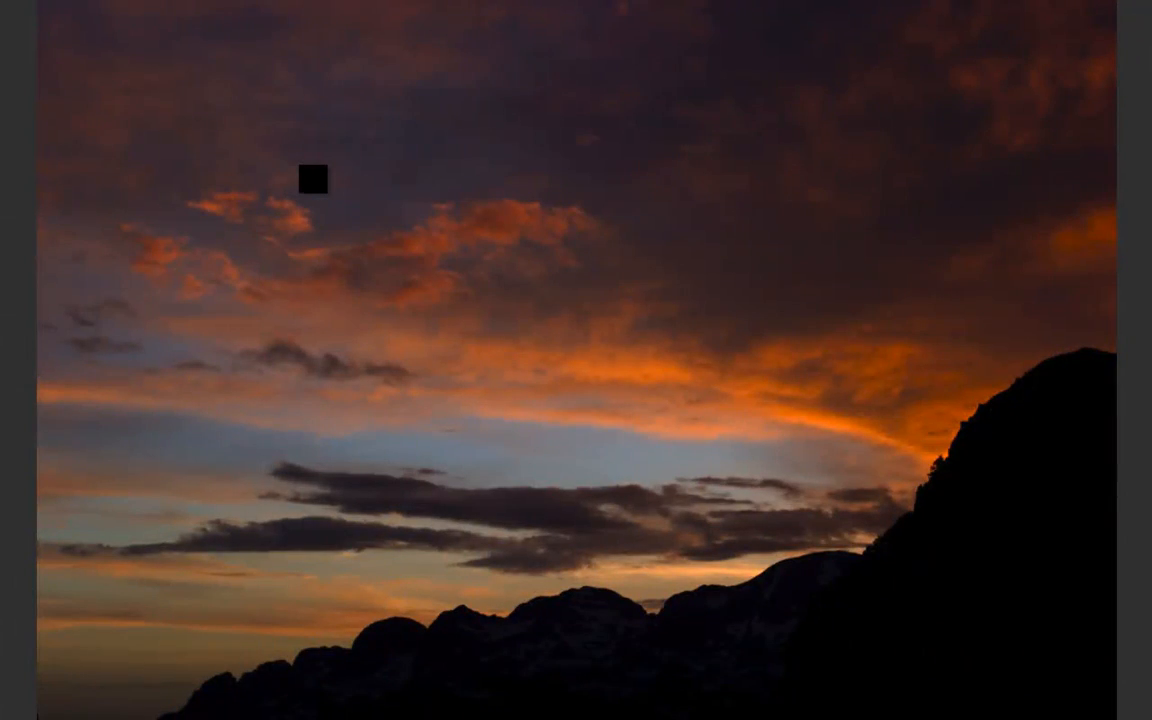
key("space")
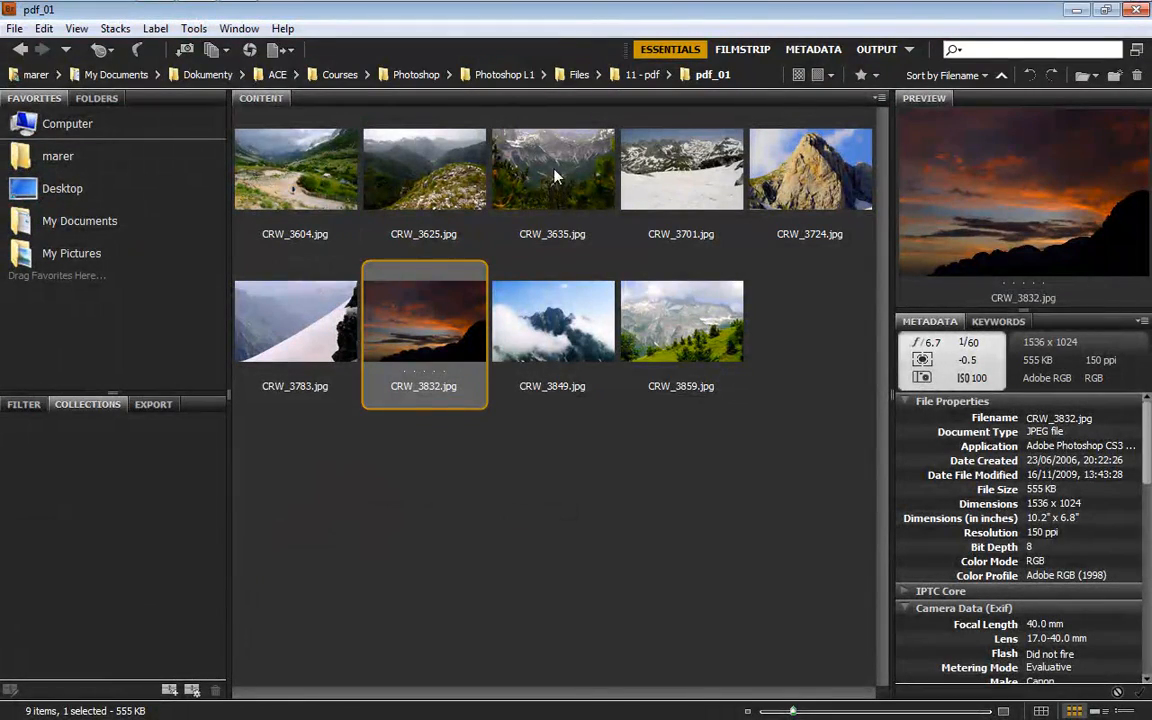
Select all photos in the pdf_01 folder and view them in Review Mode
left_click(289, 182)
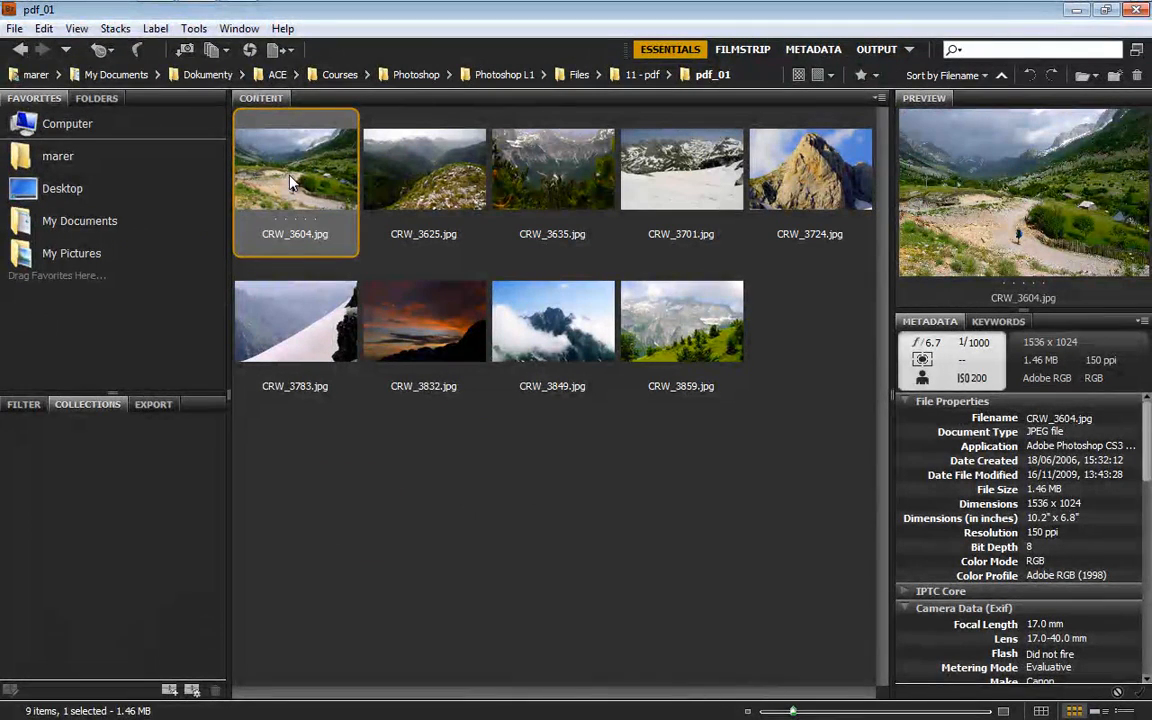
key("ctrl+a")
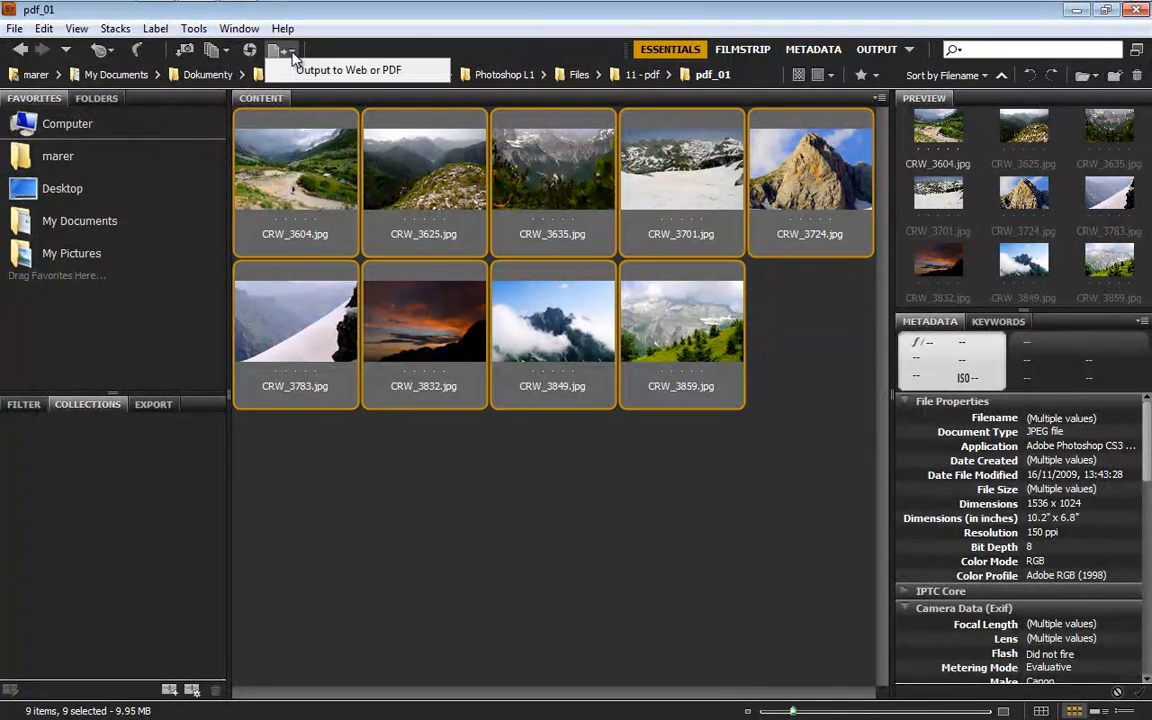
left_click(213, 51)
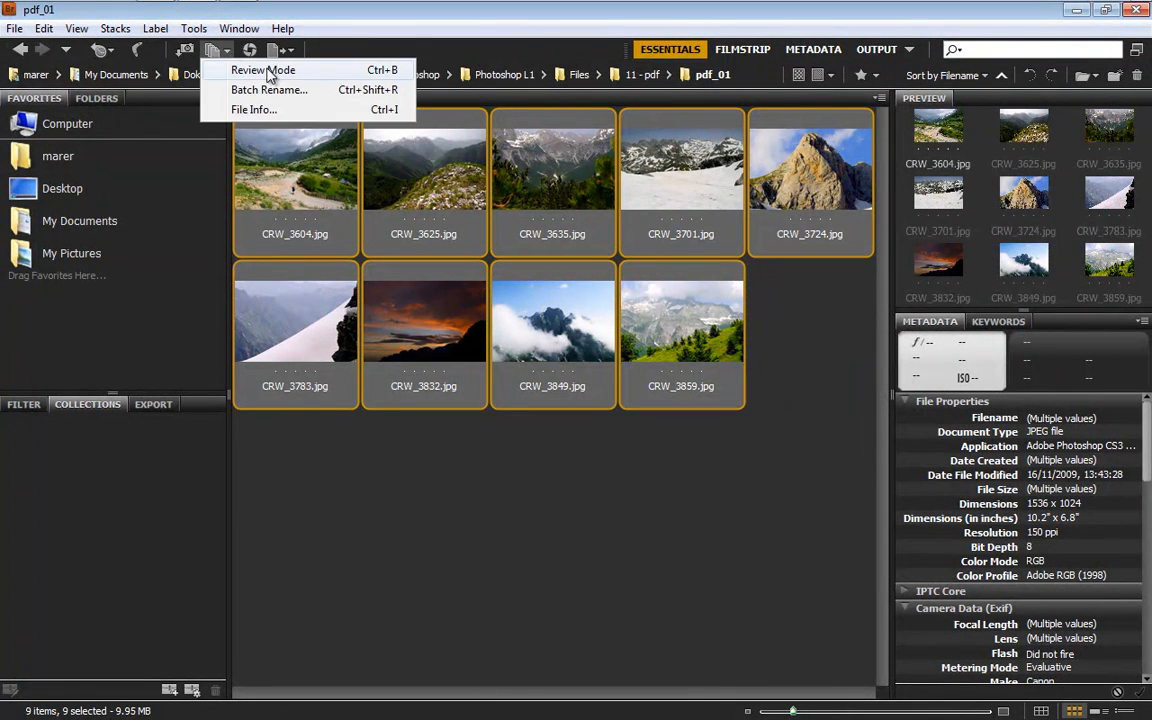
left_click(381, 72)
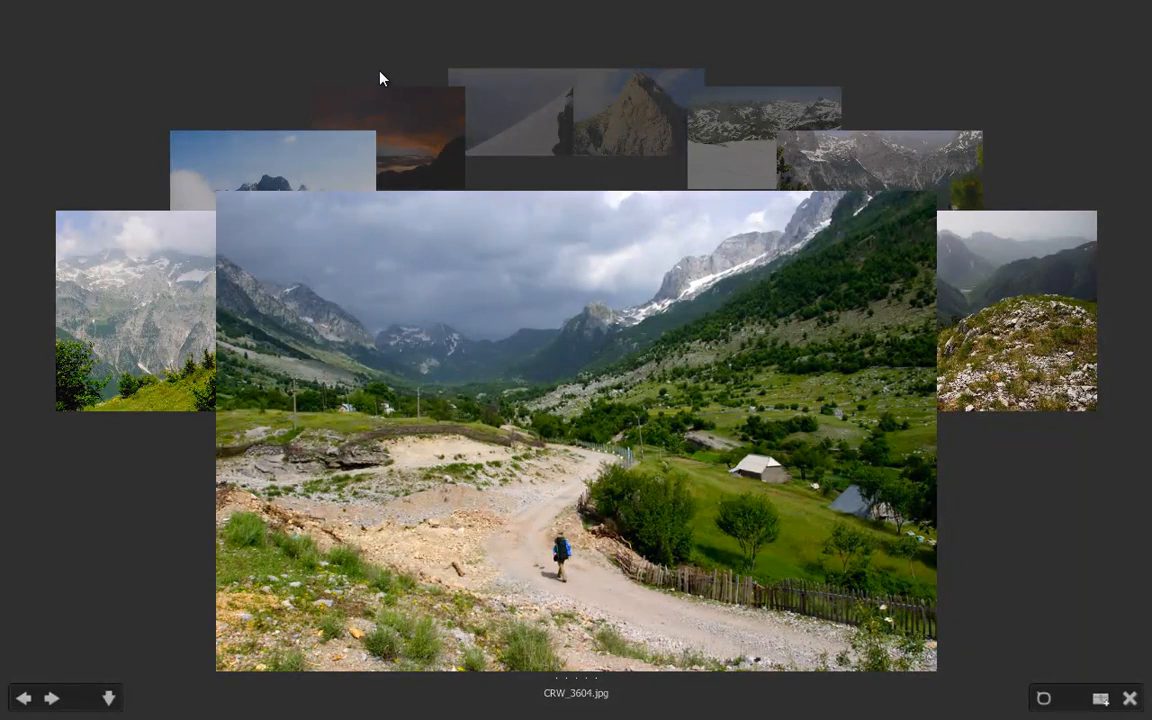
Cycle through the photos in the review carousel and bring CRW_3625.jpg to the front
key("Right")
key("Right")
key("Right")
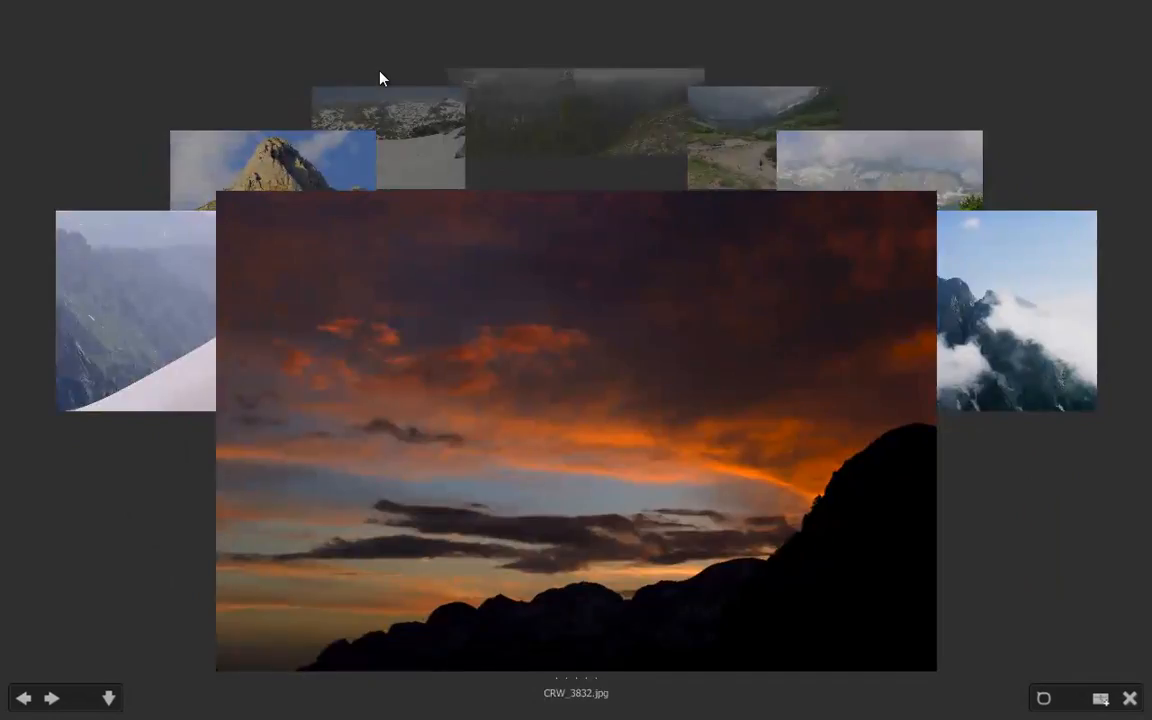
key("Left")
key("Right")
key("Right")
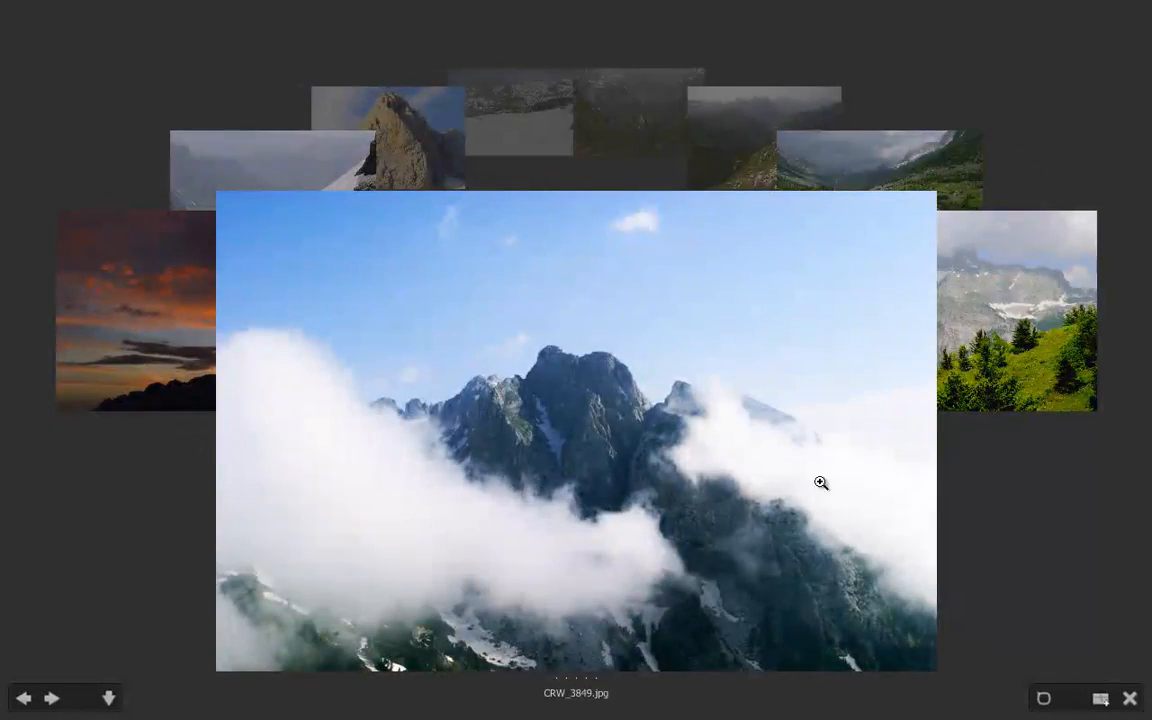
key("Right")
key("Right")
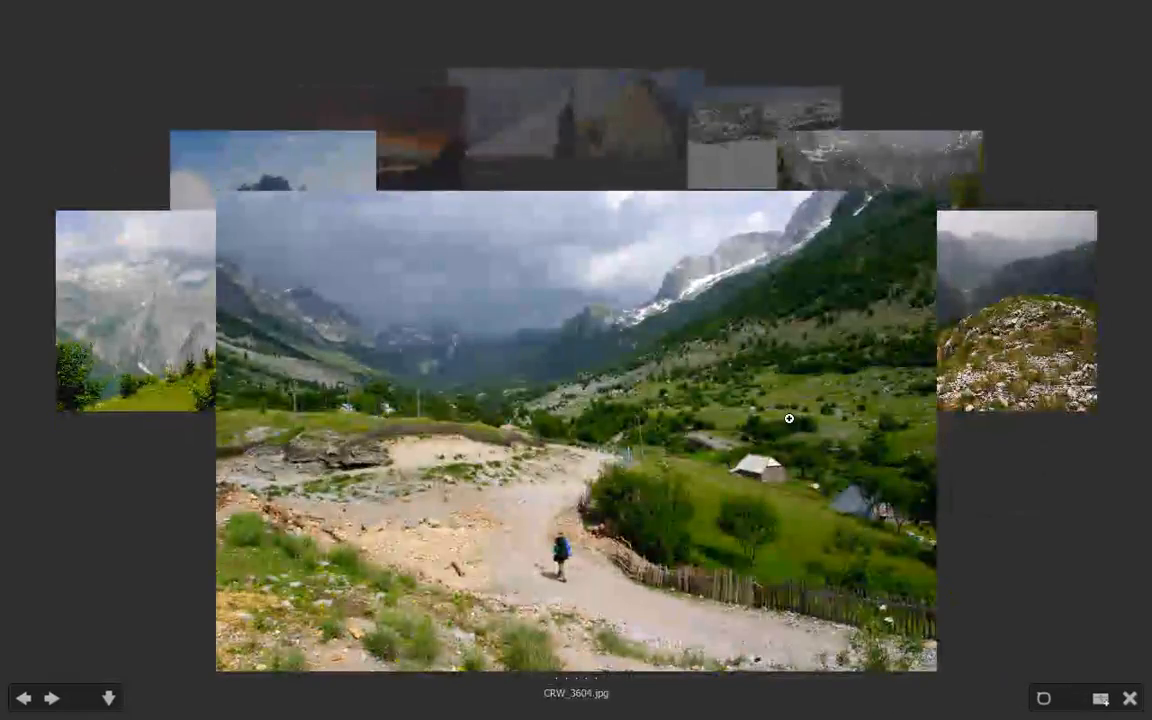
key("Right")
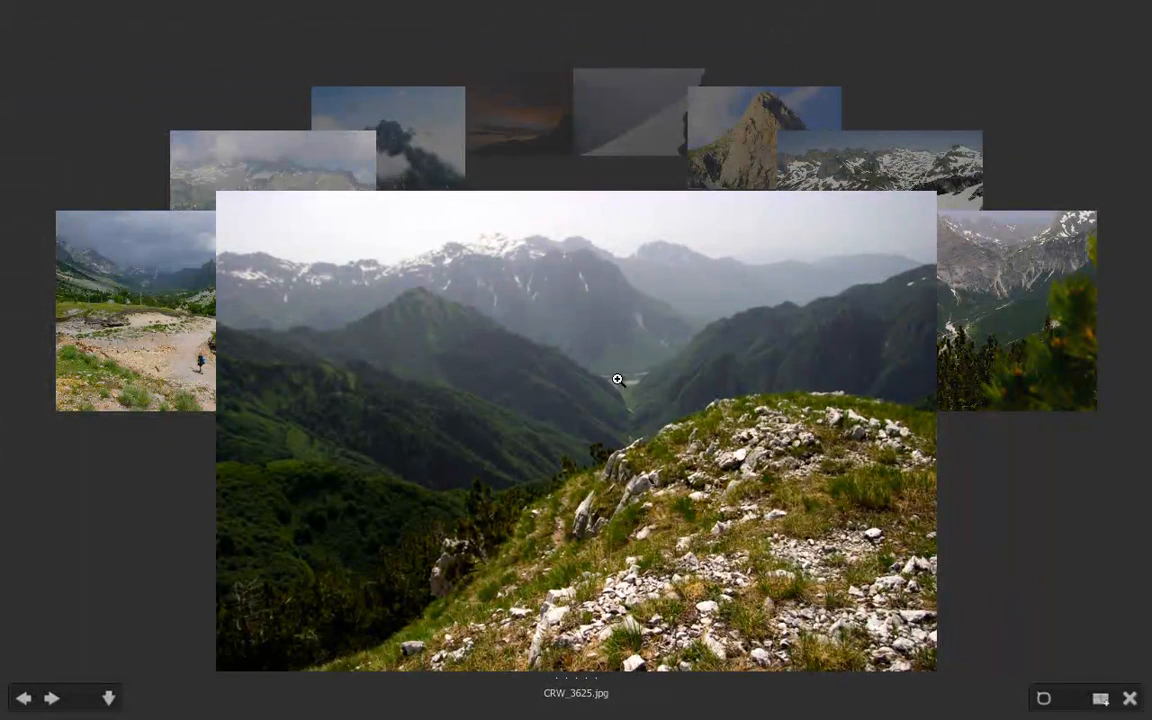
Examine details of CRW_3625.jpg and the valley in CRW_3635.jpg with the loupe, dismissing the loupe each time
left_click(618, 396)
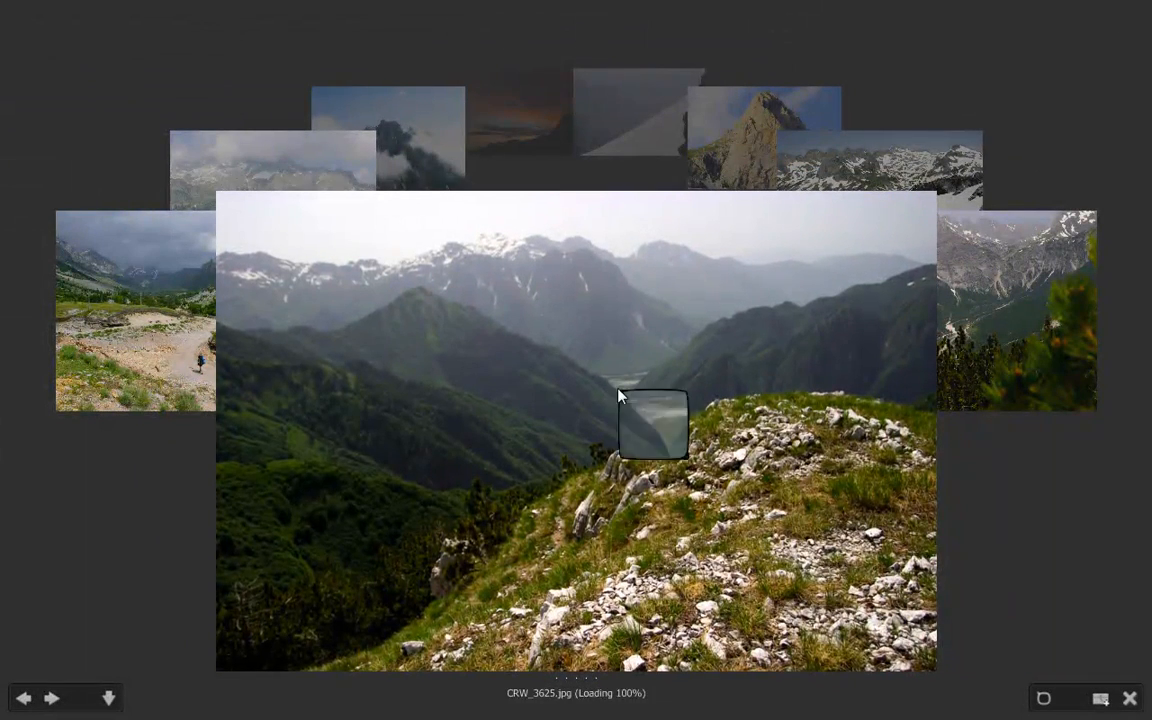
left_click_drag(640, 395, 580, 326)
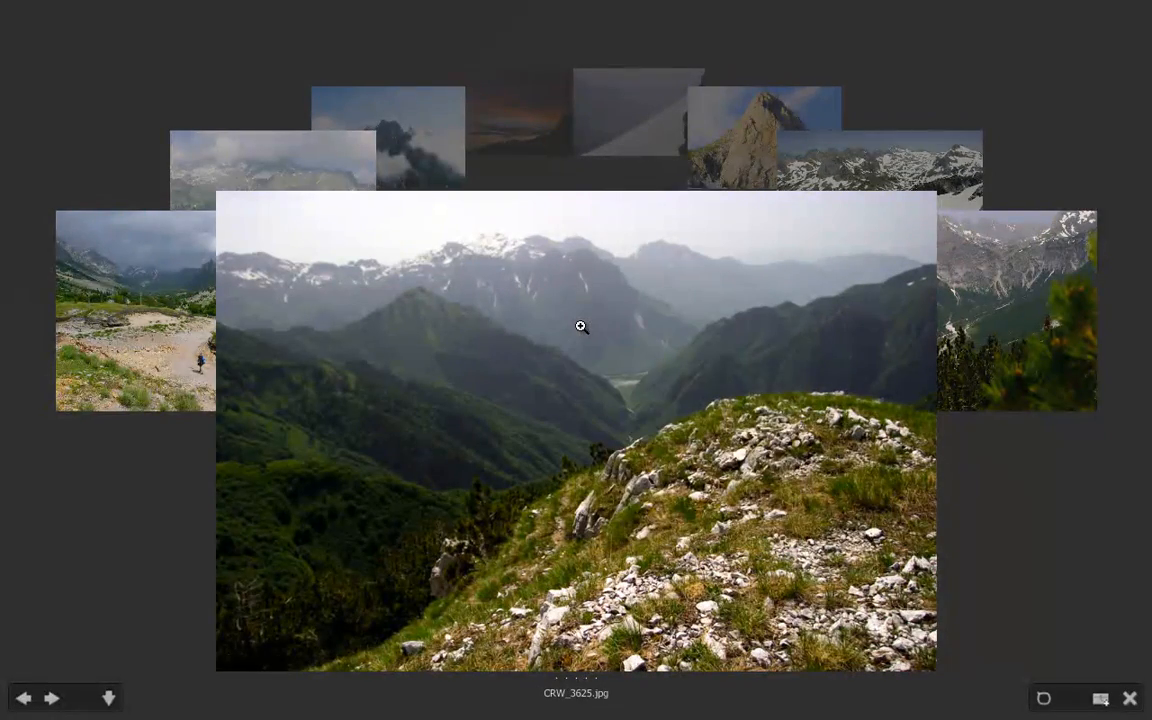
left_click_drag(896, 365, 430, 376)
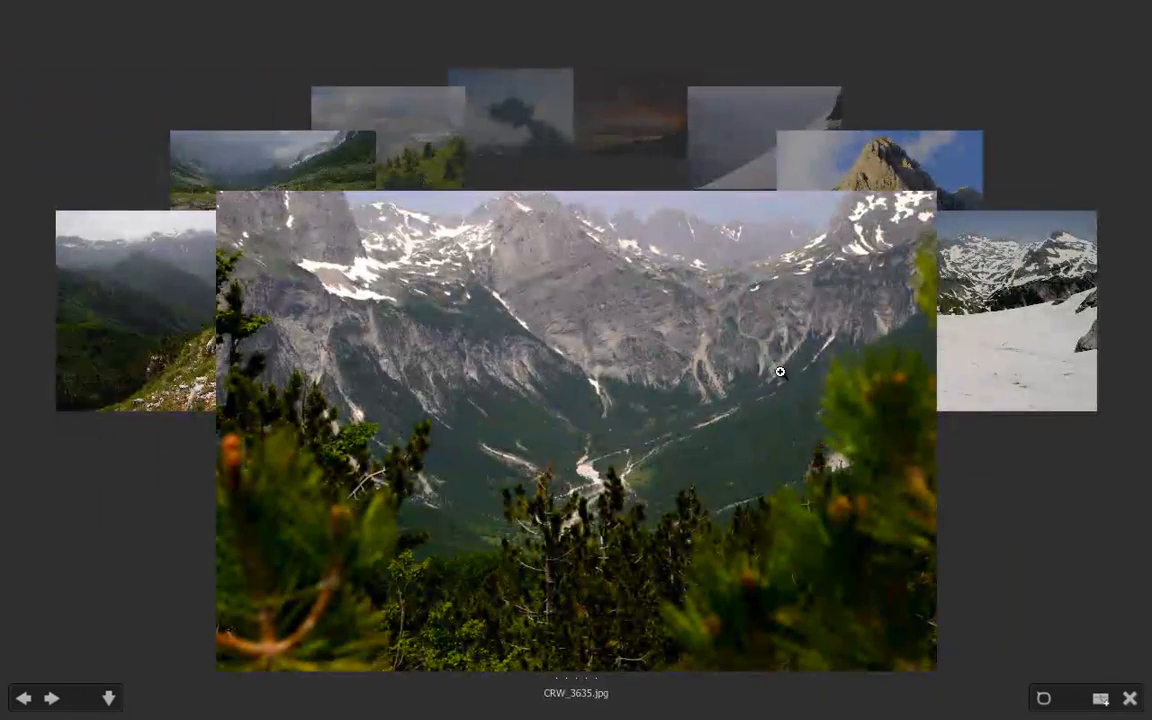
left_click(593, 449)
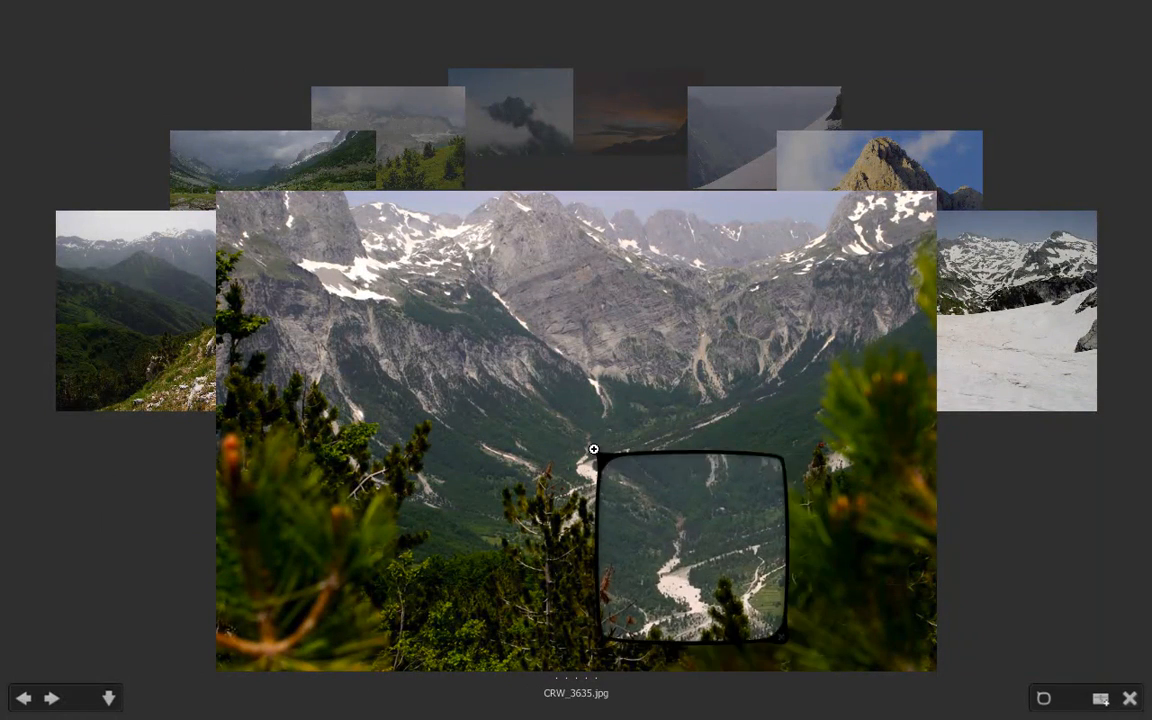
left_click(593, 449)
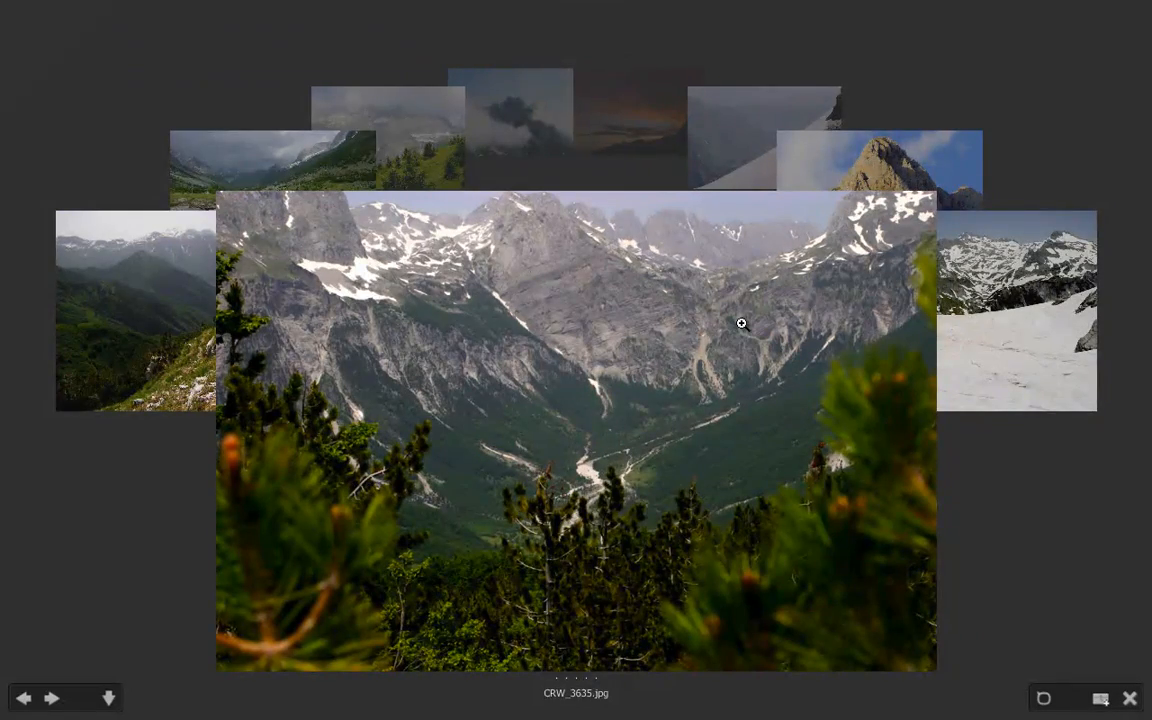
Remove CRW_3849.jpg and CRW_3832.jpg from the set of photos under review
key("Left")
key("Left")
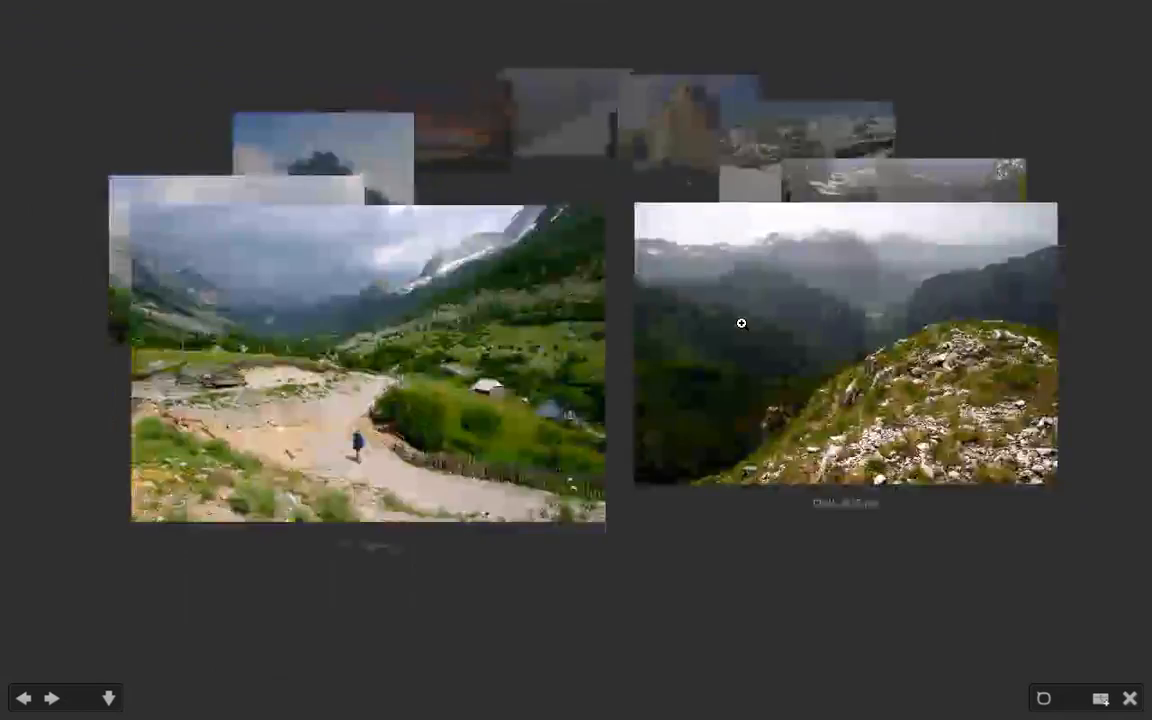
key("Left")
key("Left")
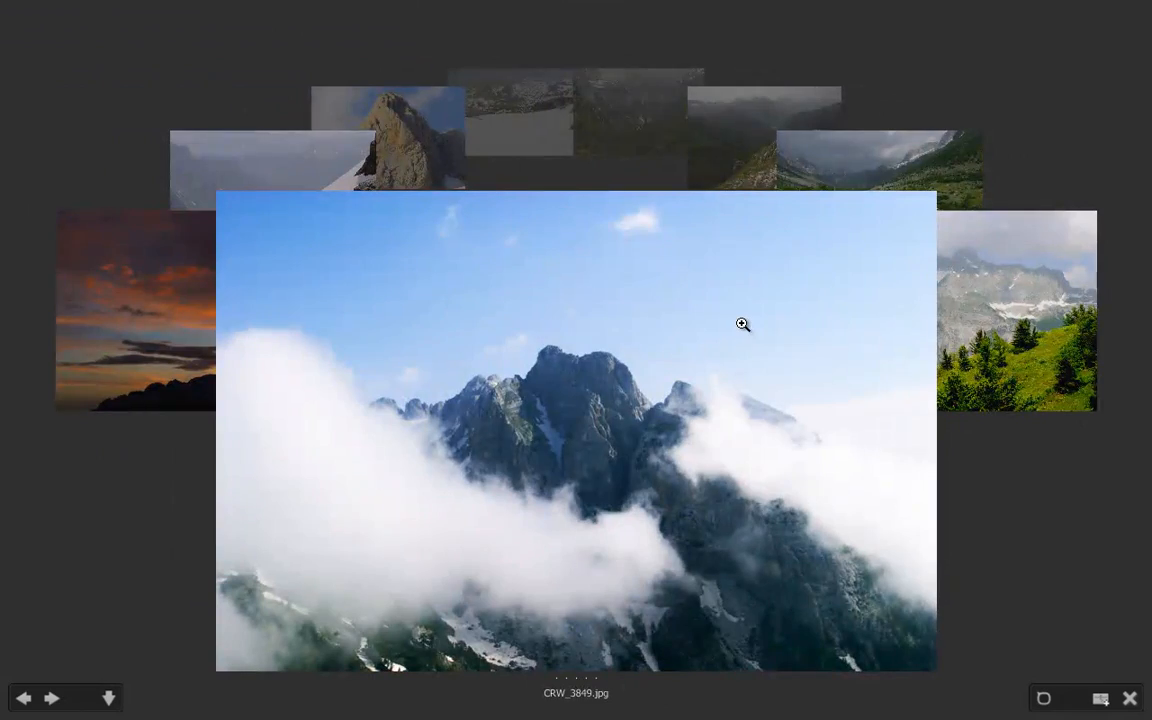
key("Down")
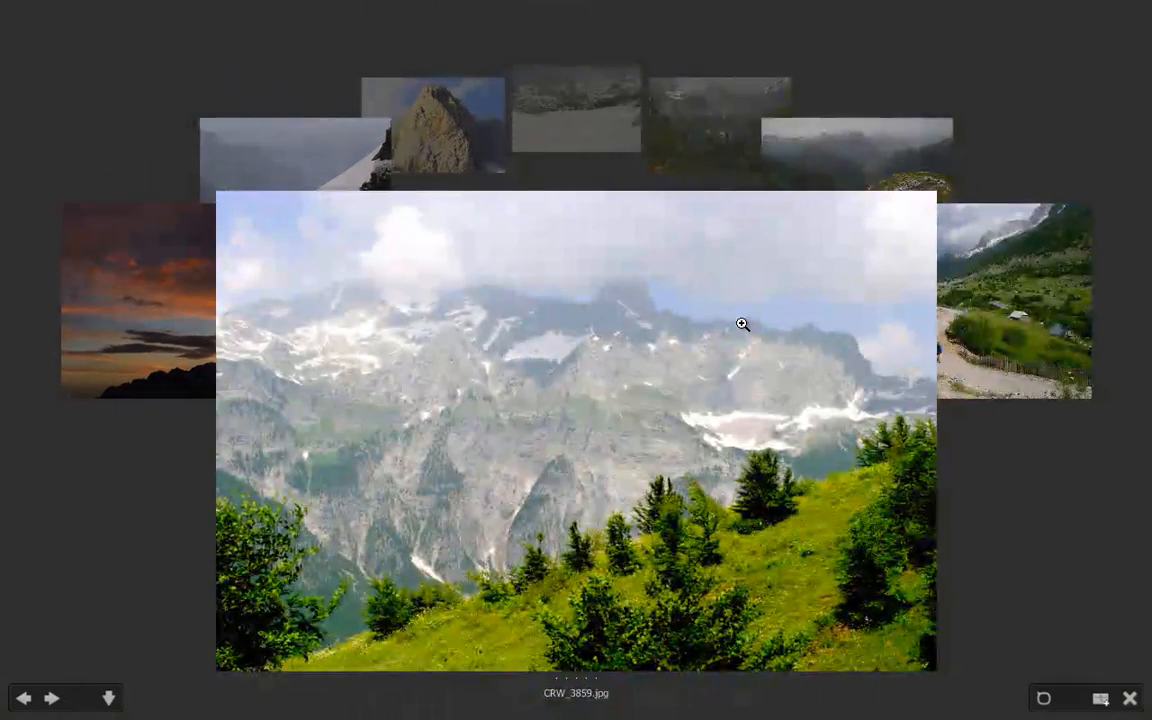
key("Left")
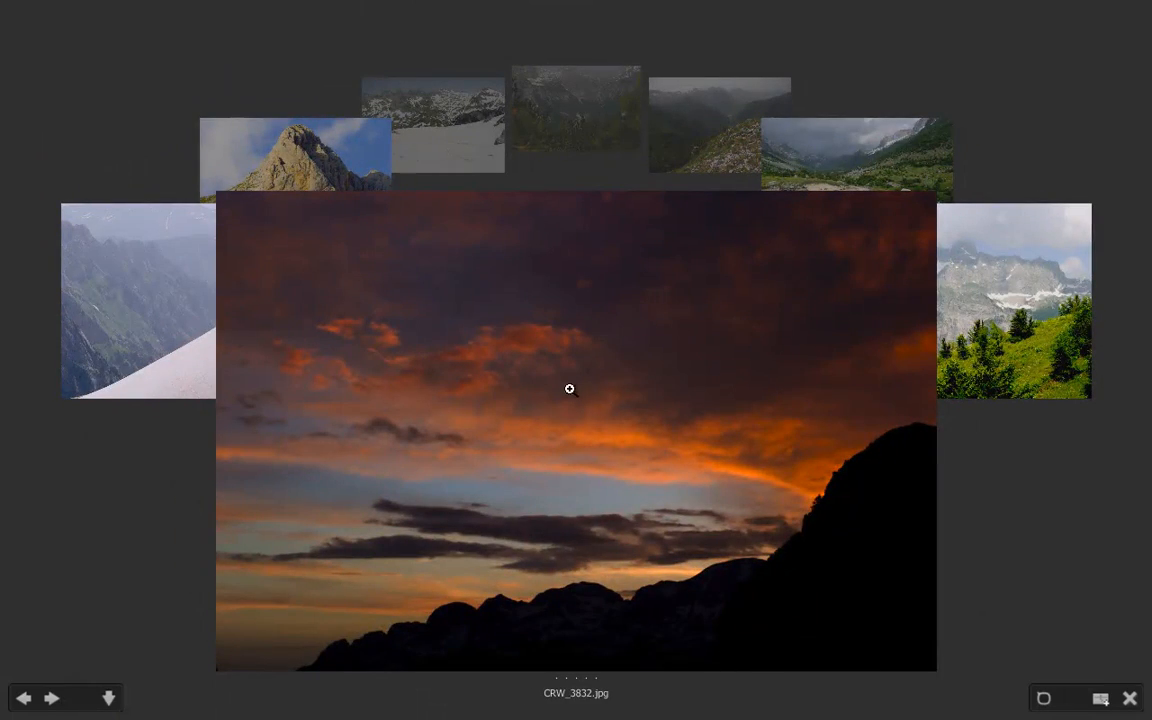
key("Right")
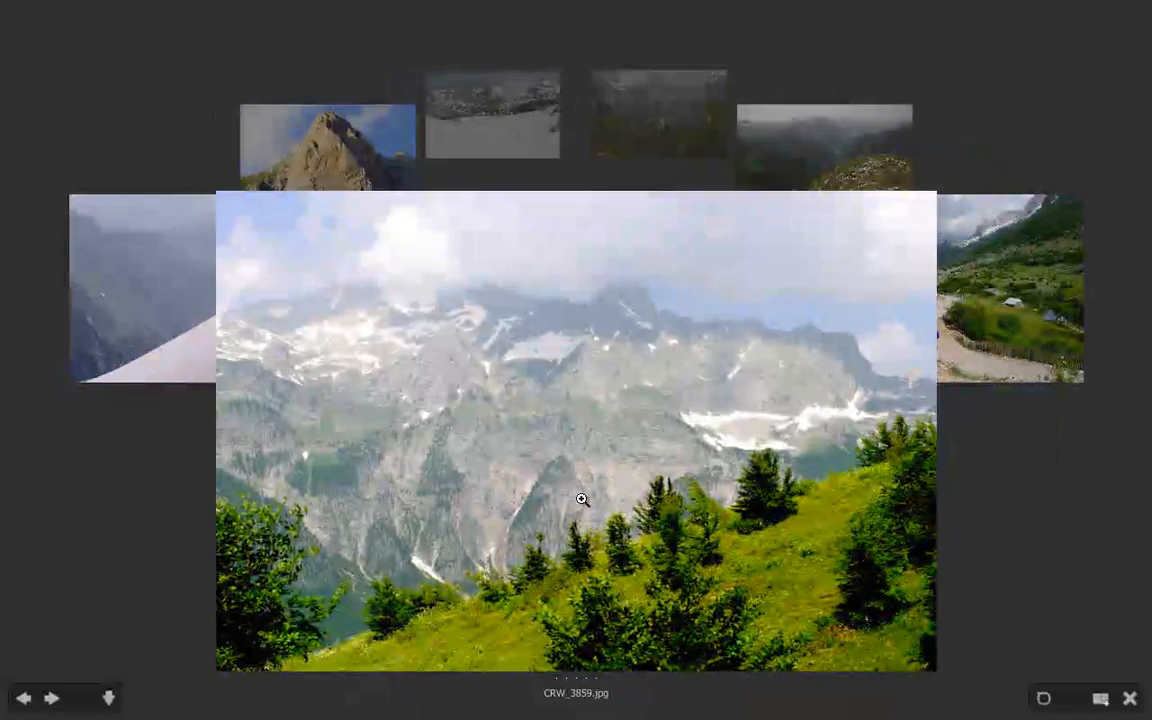
Bring CRW_3724.jpg to the front of the carousel and drop it from the review set
key("Left")
key("Left")
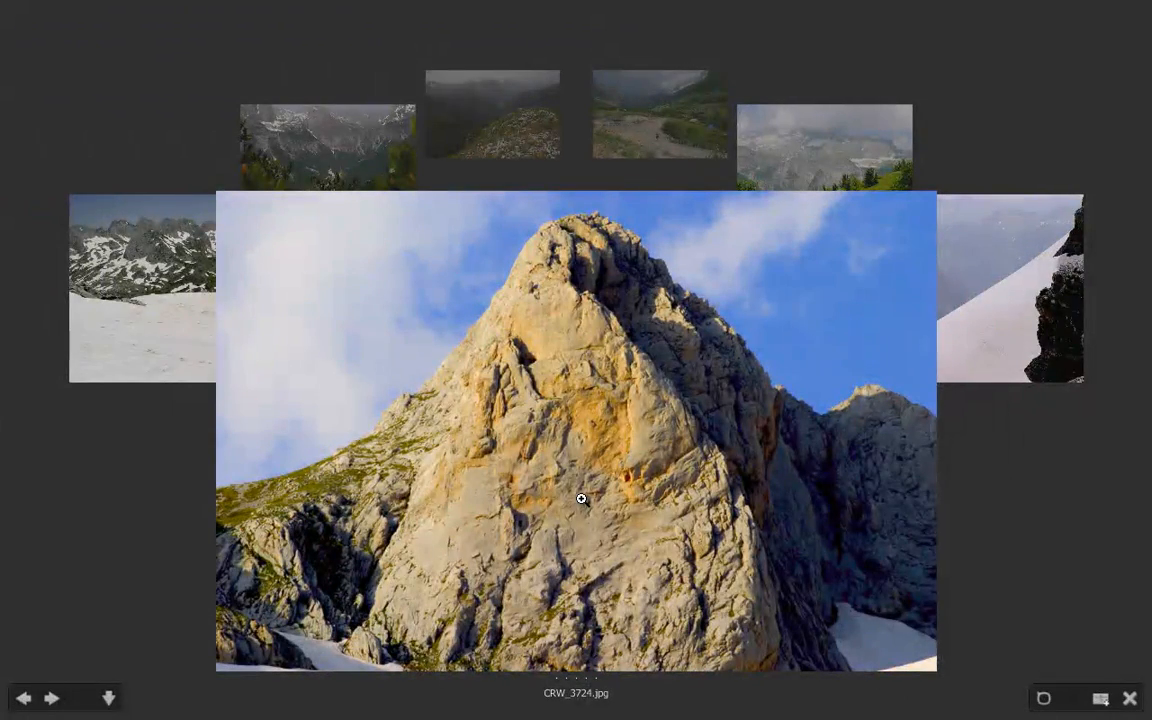
key("Right")
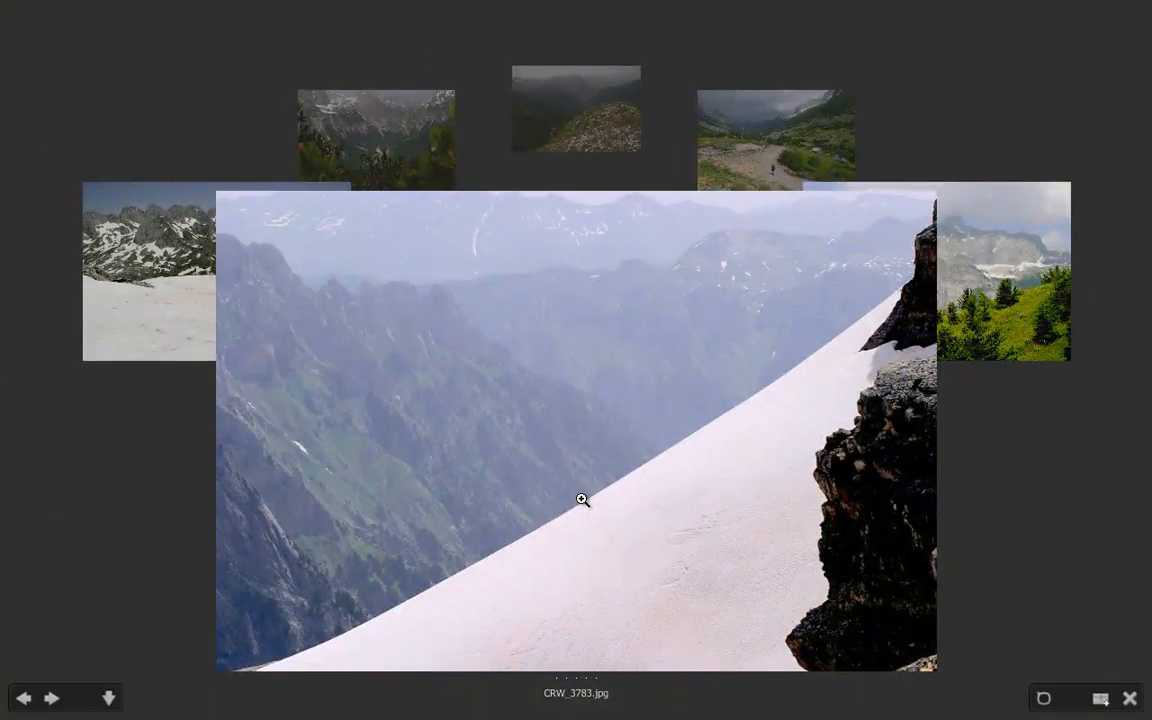
Drop CRW_3701.jpg from the review set and exit Review Mode with CRW_3625.jpg in front
key("Left")
key("Left")
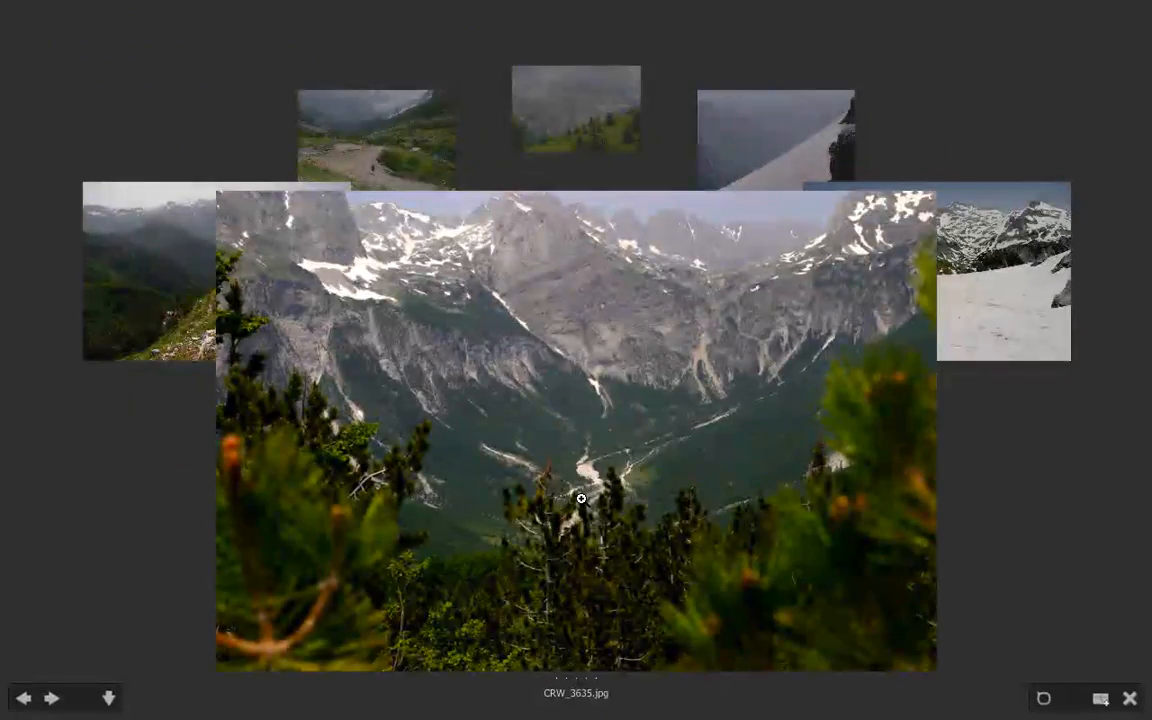
key("Left")
key("Right")
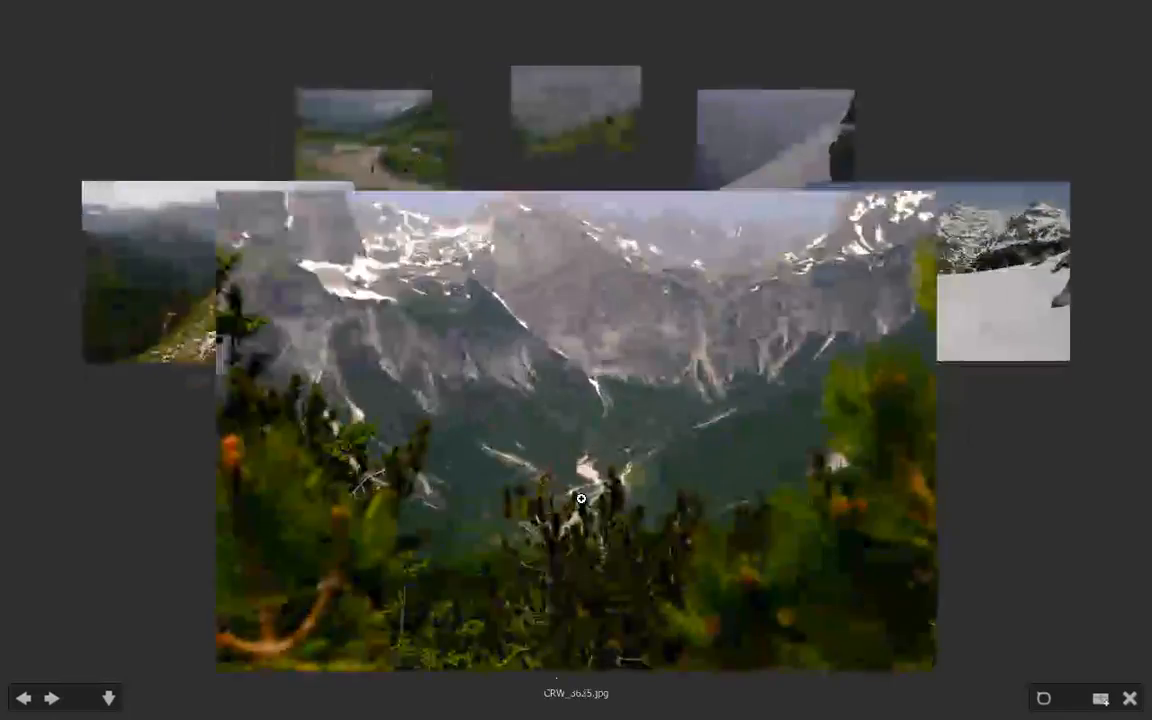
key("Right")
key("Down")
key("Left")
key("Left")
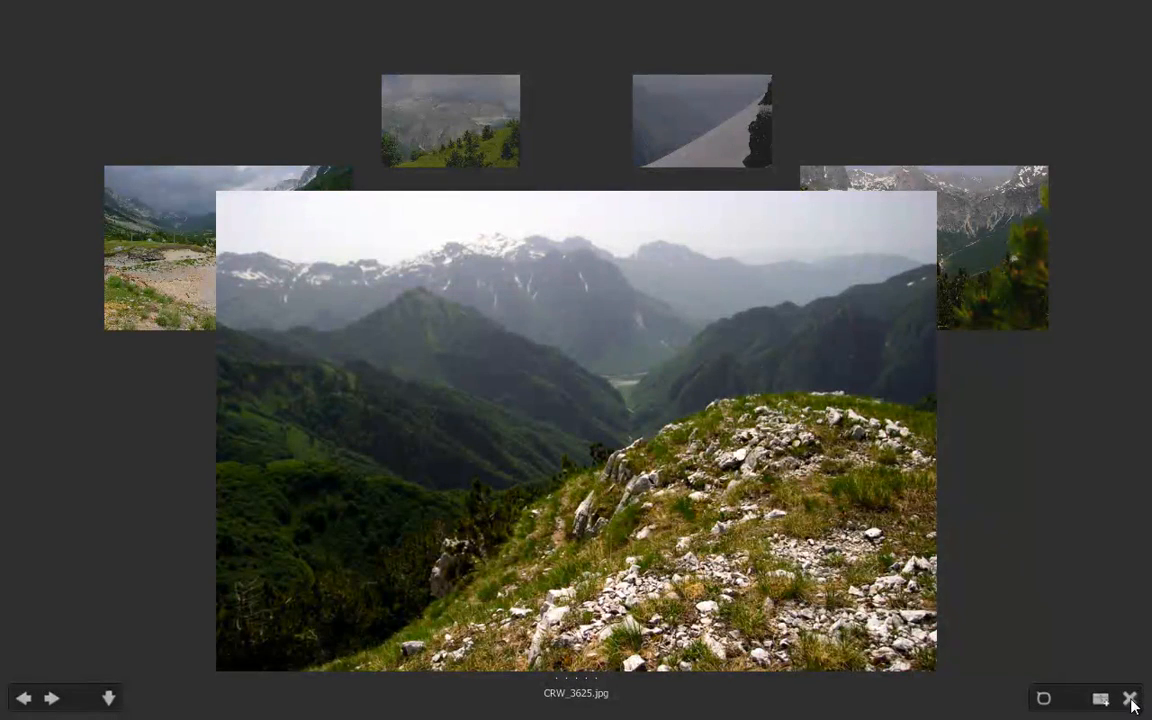
left_click(1129, 699)
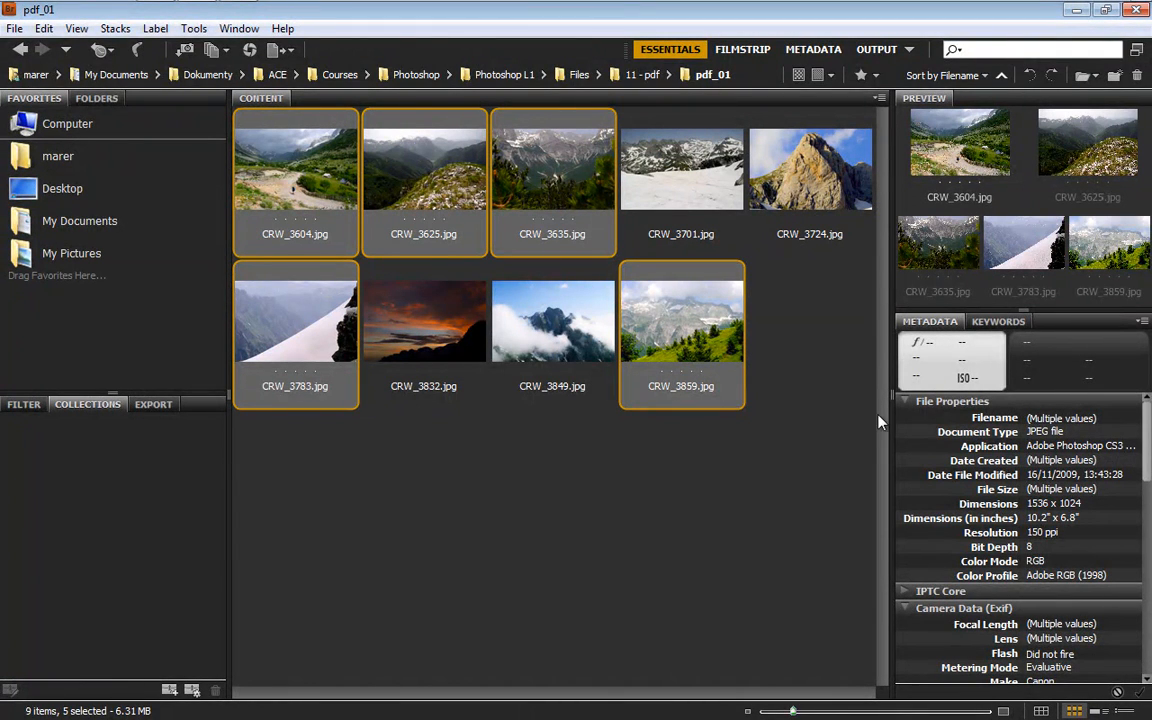
Widen the preview and metadata area, and examine the selected photos' file properties and camera data
left_click_drag(890, 396, 822, 396)
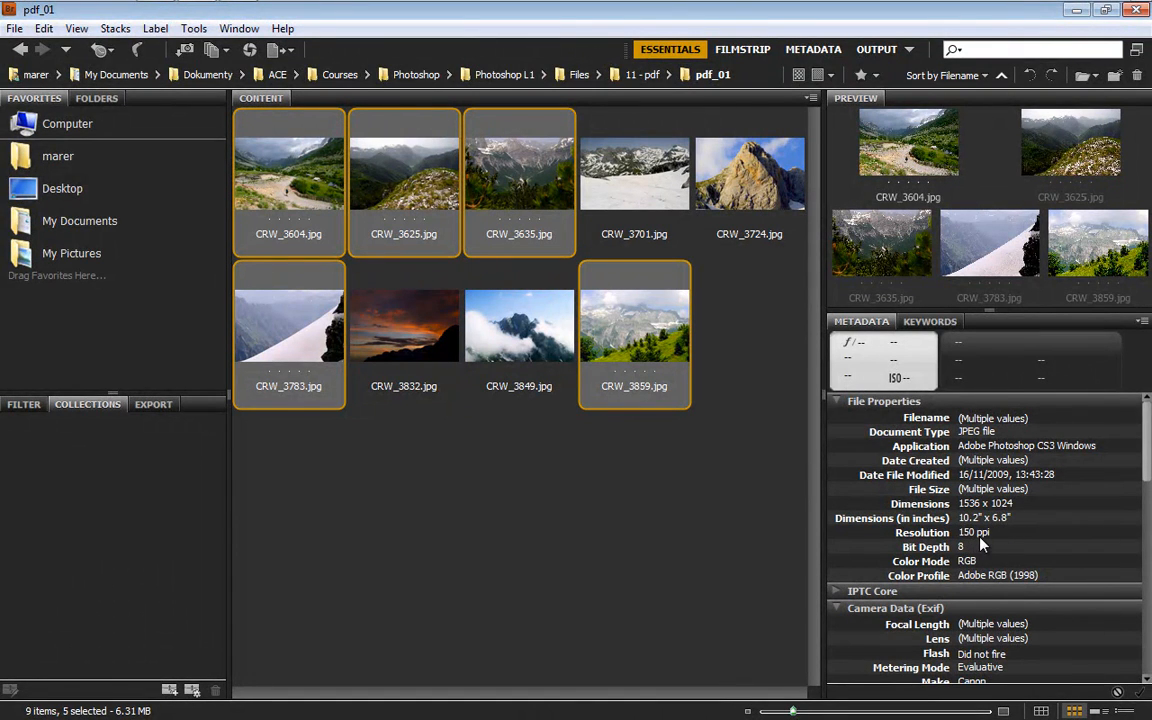
scroll(1060, 515, "down", 4)
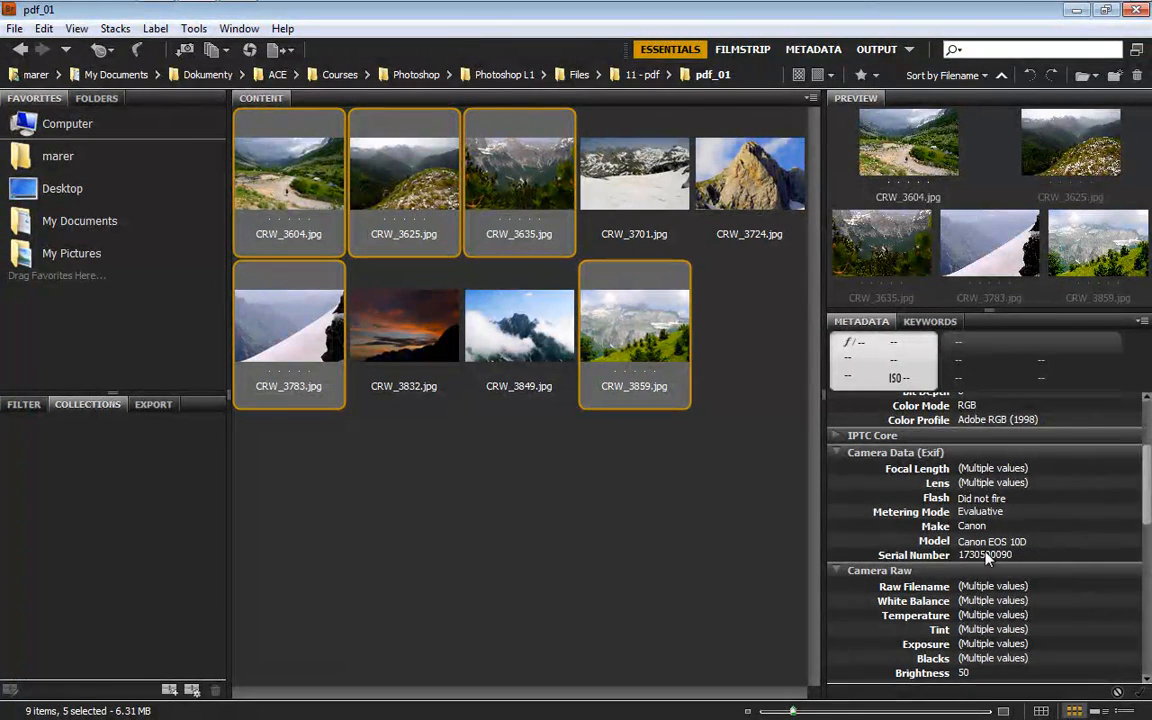
left_click_drag(1150, 492, 1150, 411)
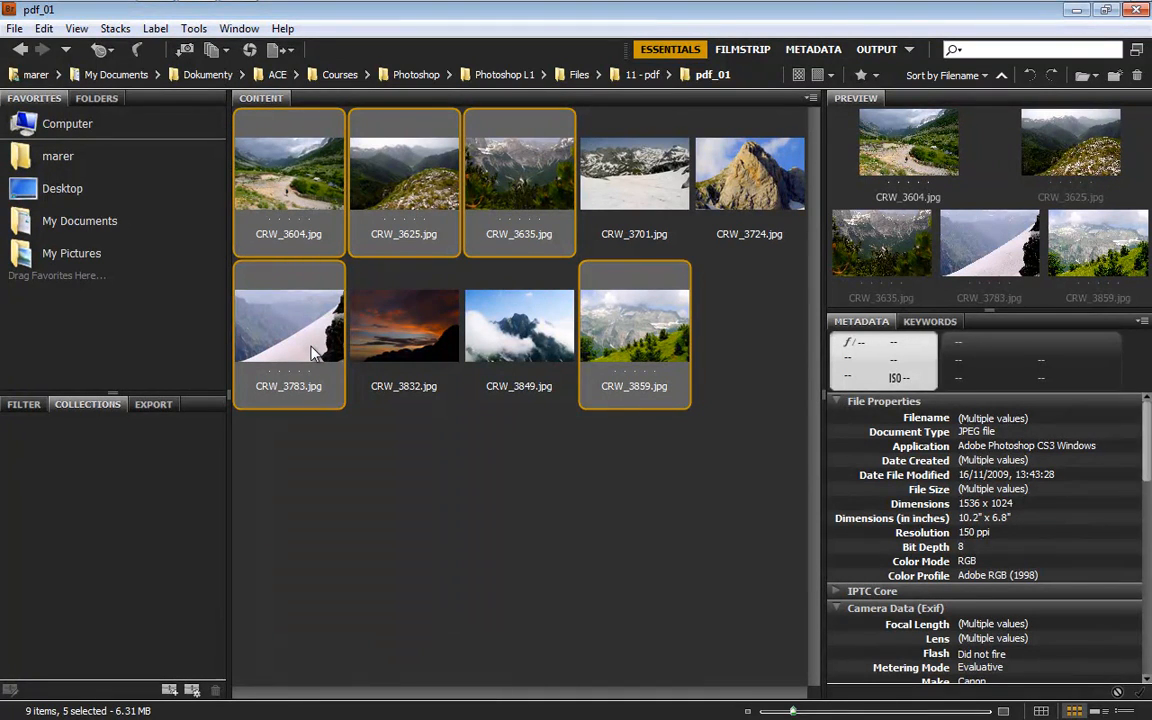
Select all the photos in the pdf_01 folder and send them to Photoshop's Image Processor
key("ctrl+a")
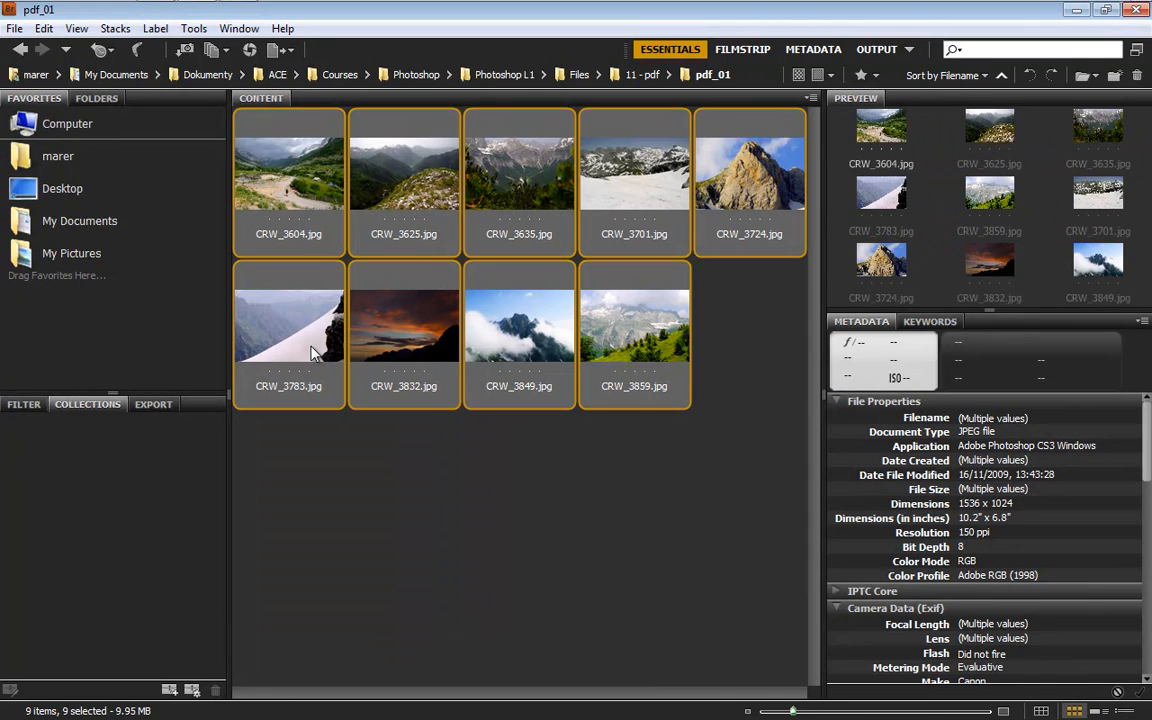
left_click(193, 28)
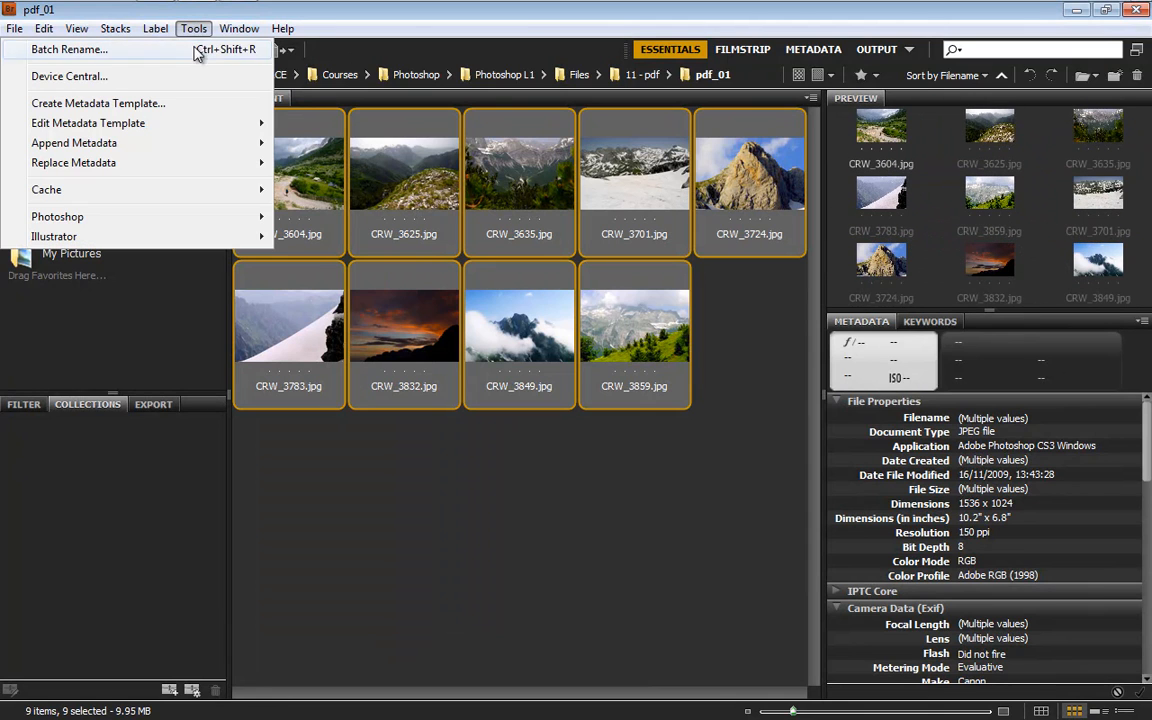
mouse_move(236, 219)
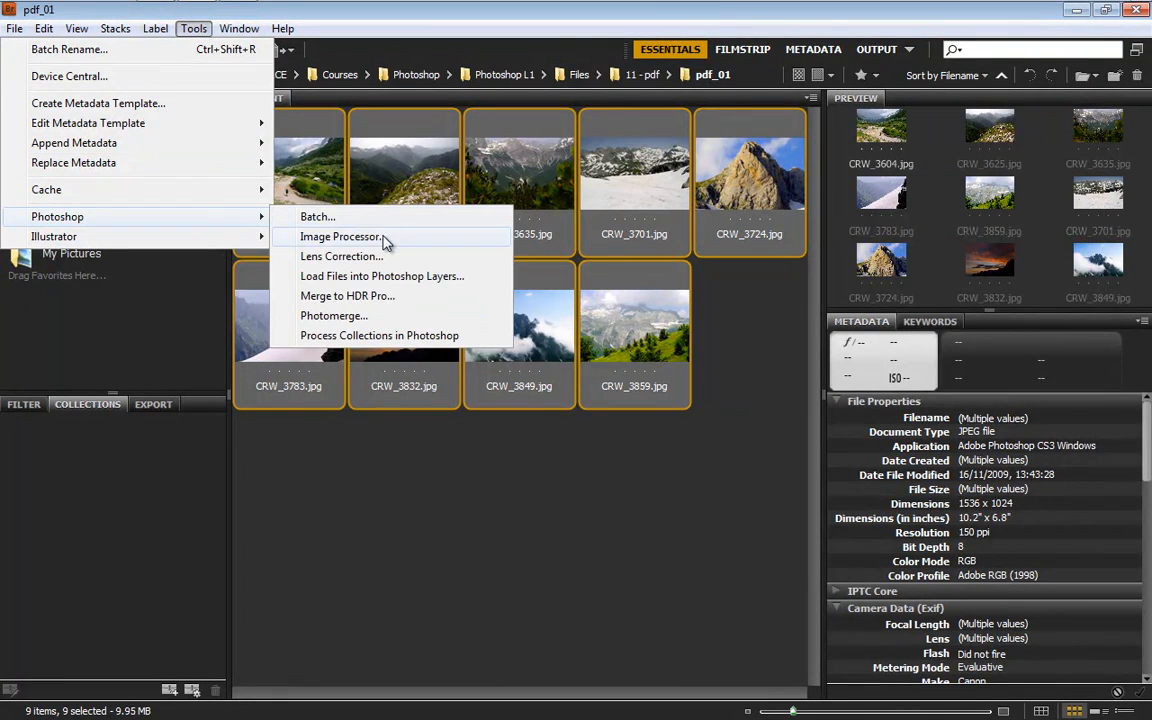
left_click(386, 237)
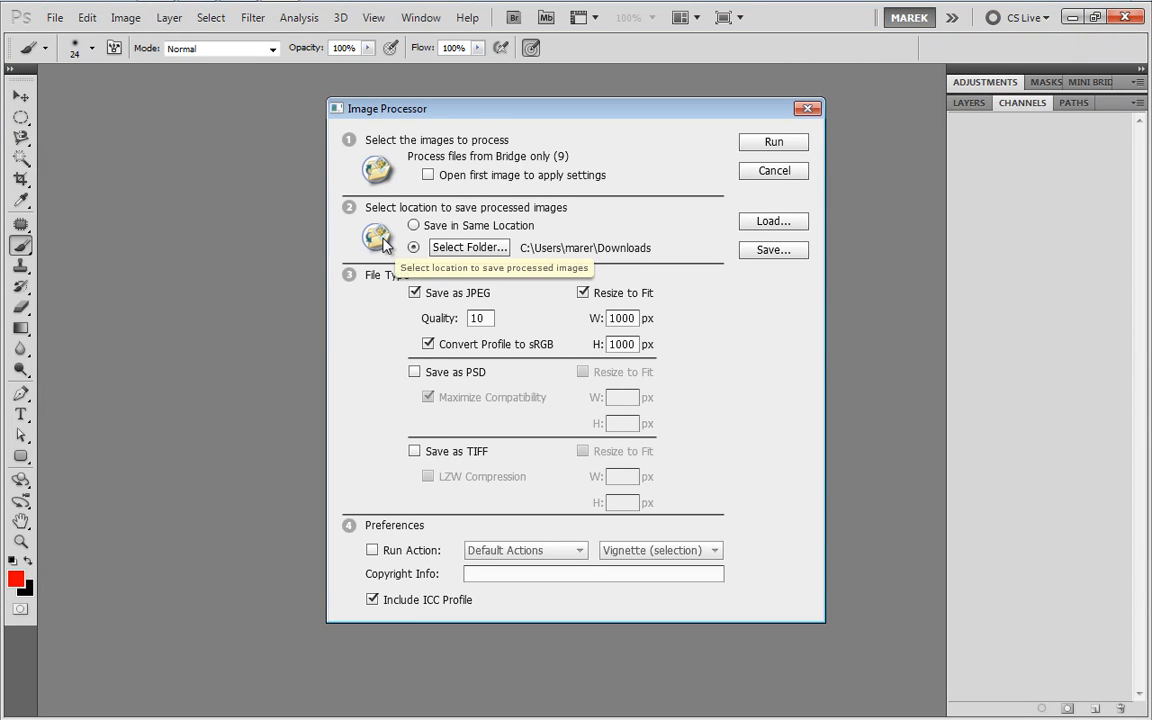
left_click_drag(489, 113, 400, 98)
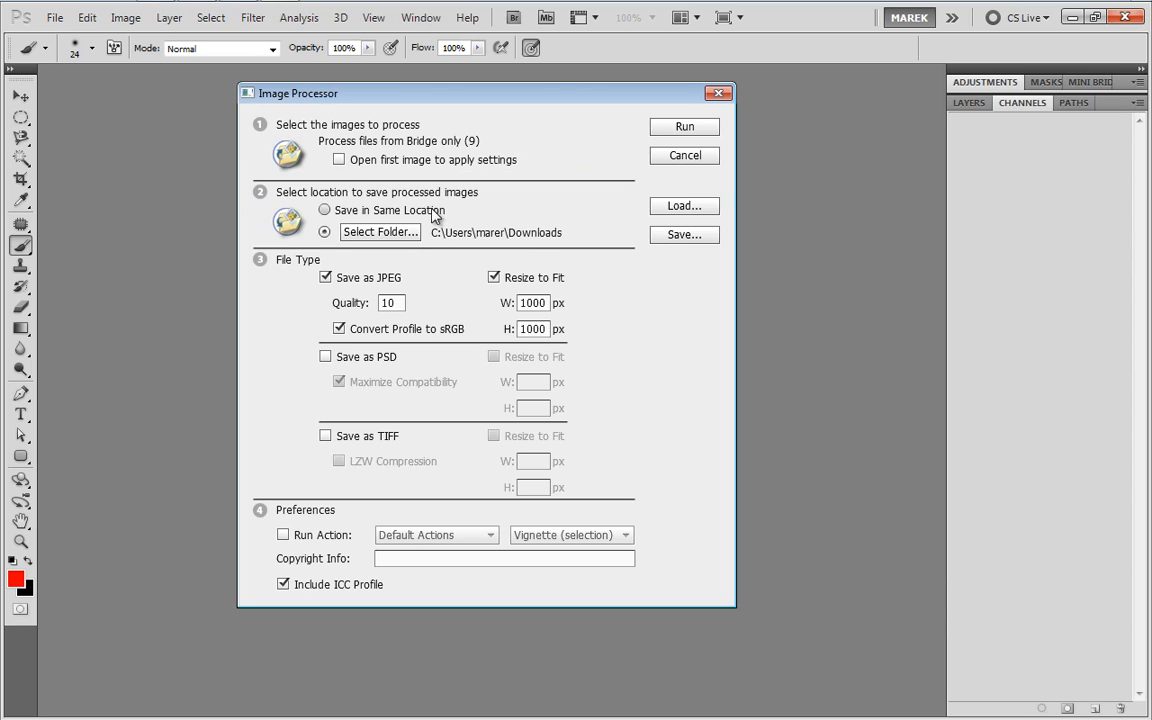
Choose the Desktop as the destination folder for the processed images
left_click(324, 211)
left_click(324, 230)
left_click(380, 231)
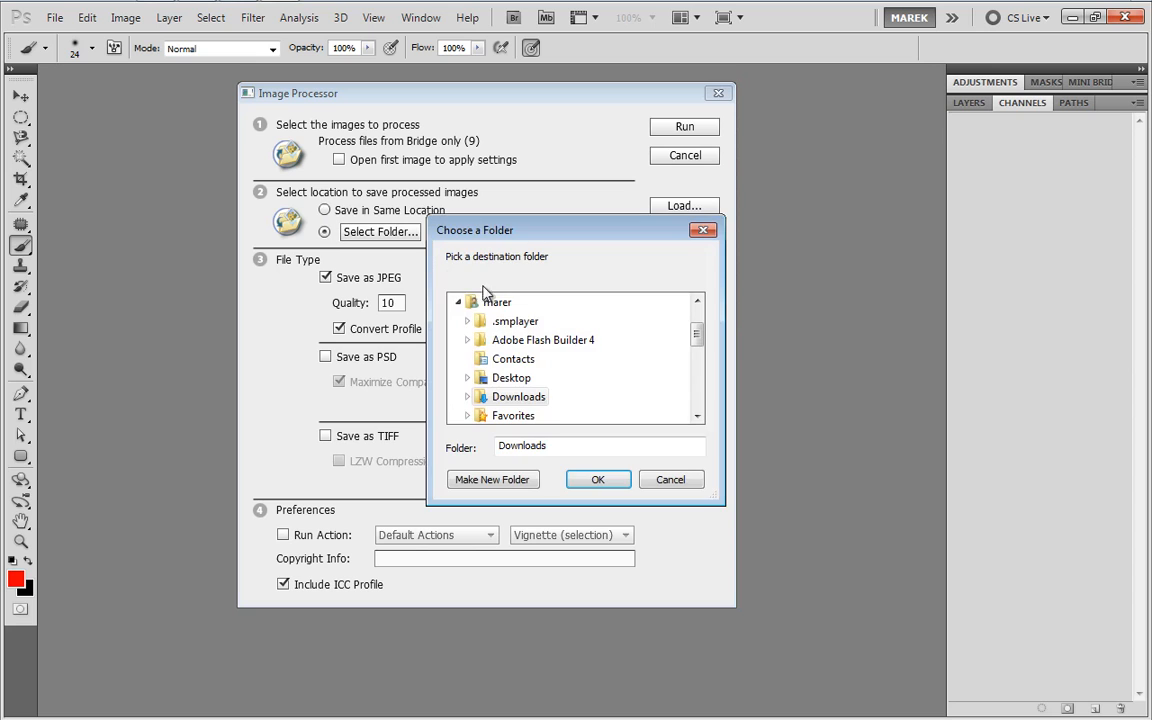
left_click(458, 302)
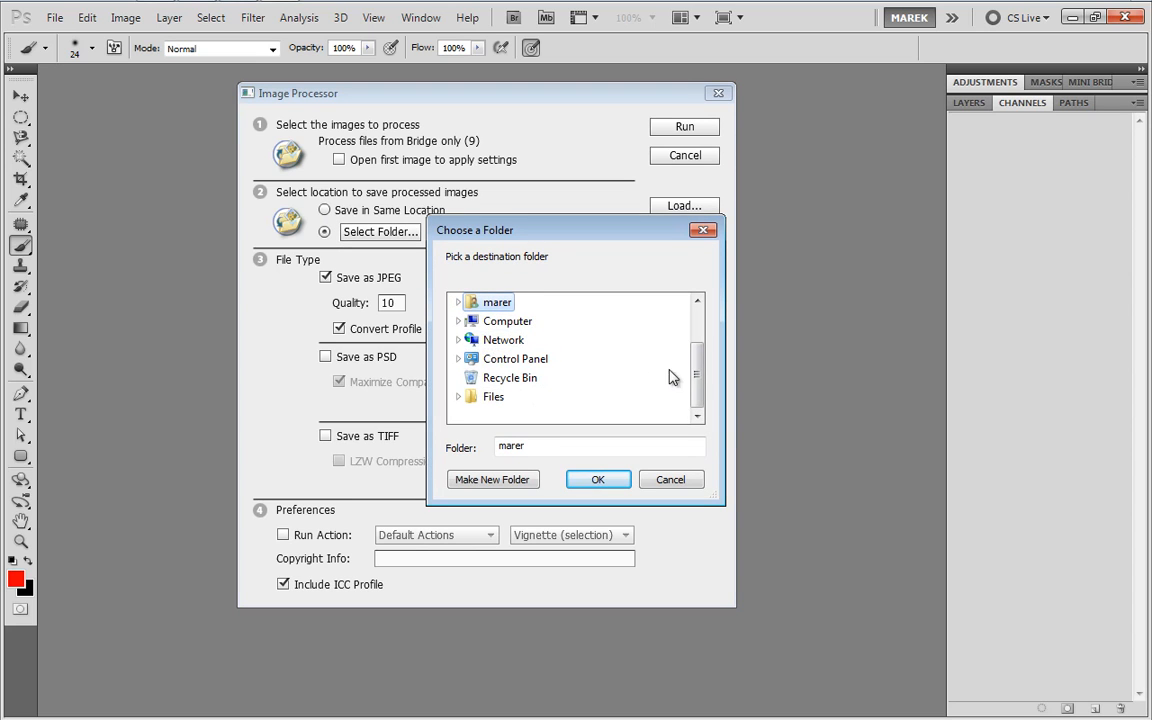
left_click(697, 300)
left_click(493, 302)
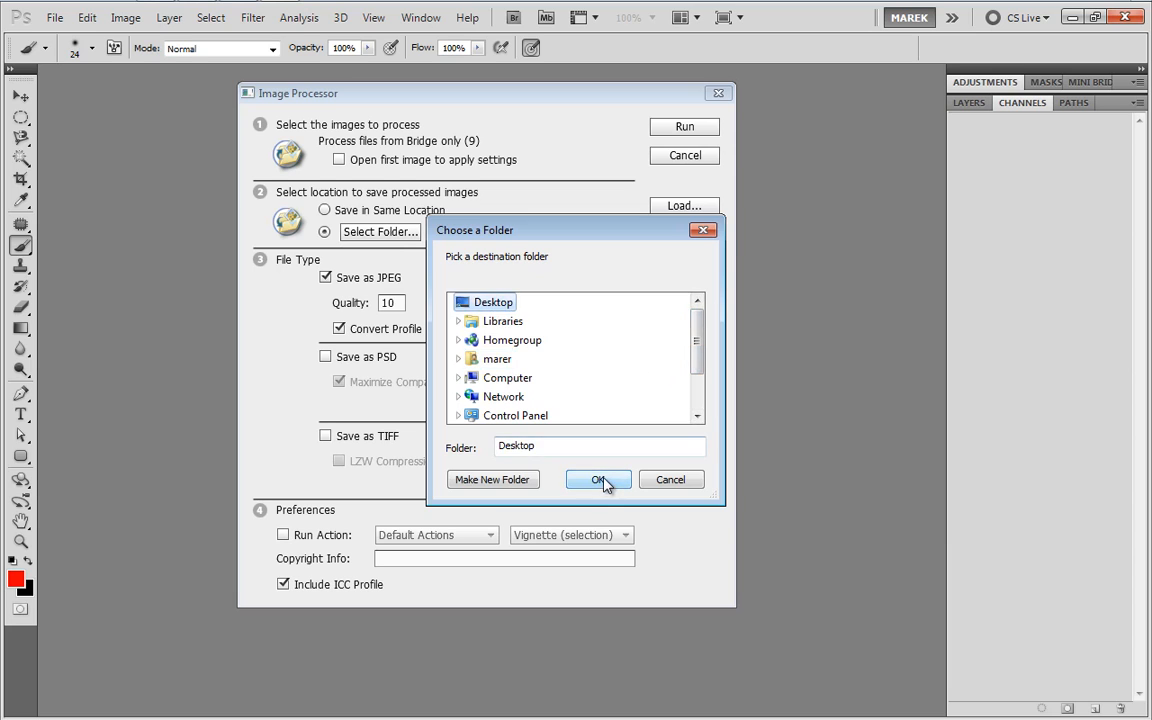
left_click(599, 480)
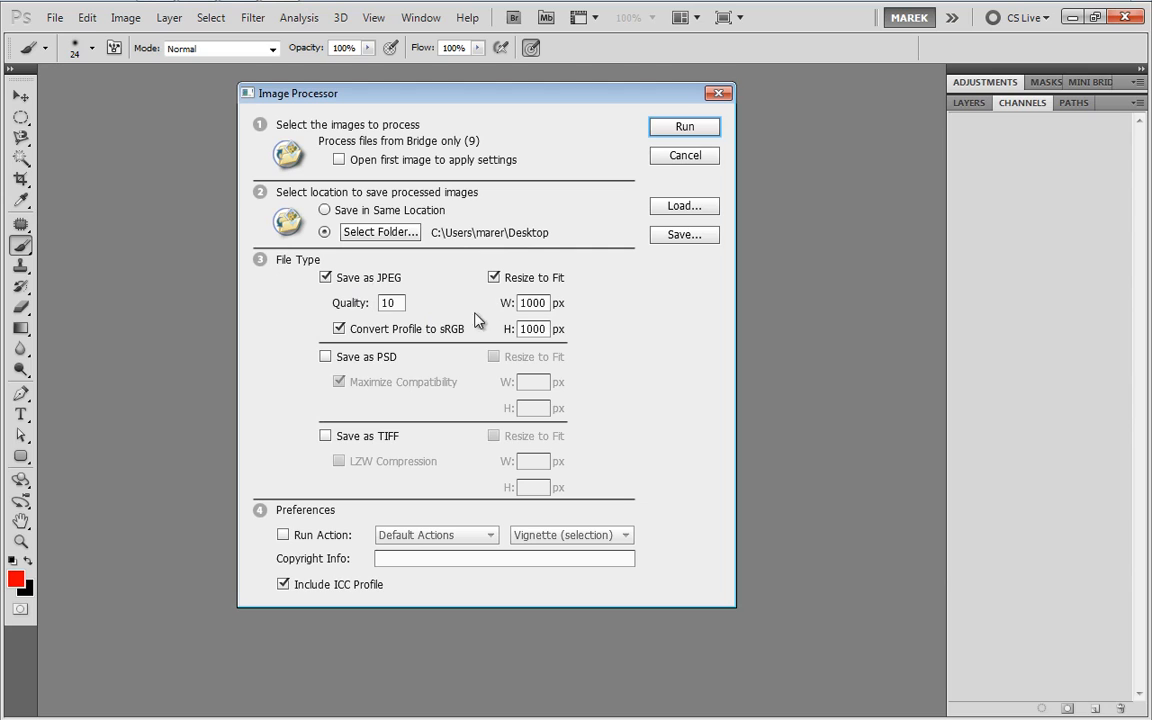
Set the JPEG resize limits to 800 px wide and 800 px high, and run the Image Processor
double_click(547, 303)
type("8")
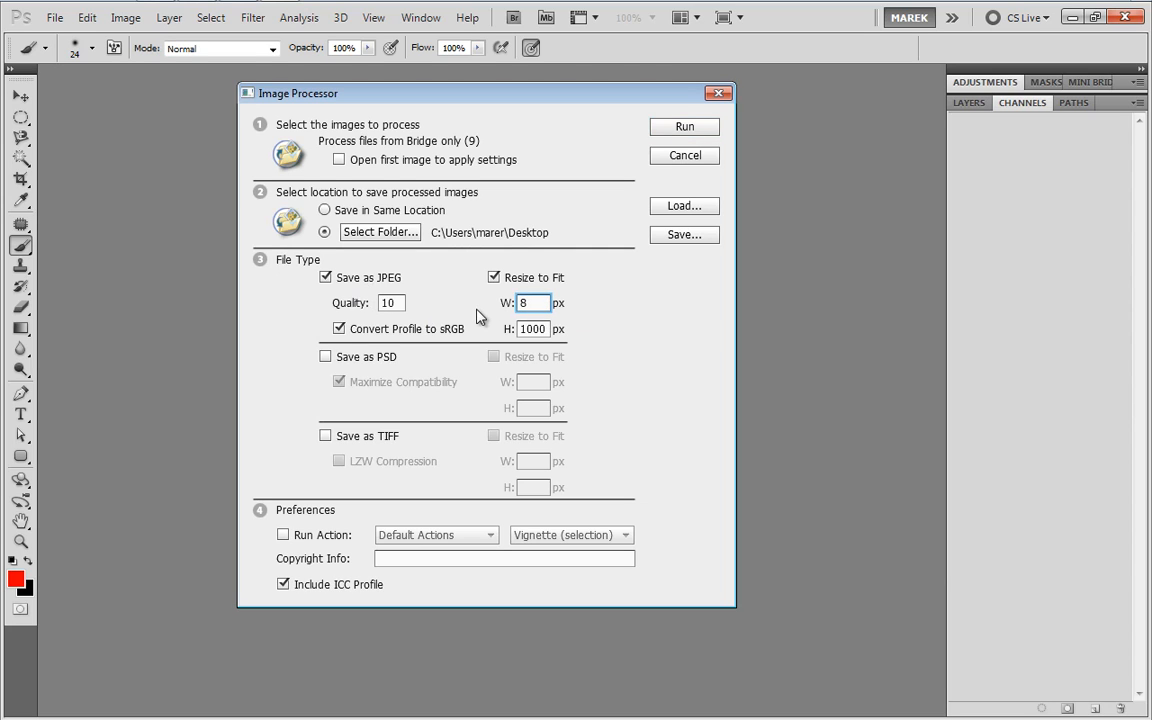
key("Tab")
type("800")
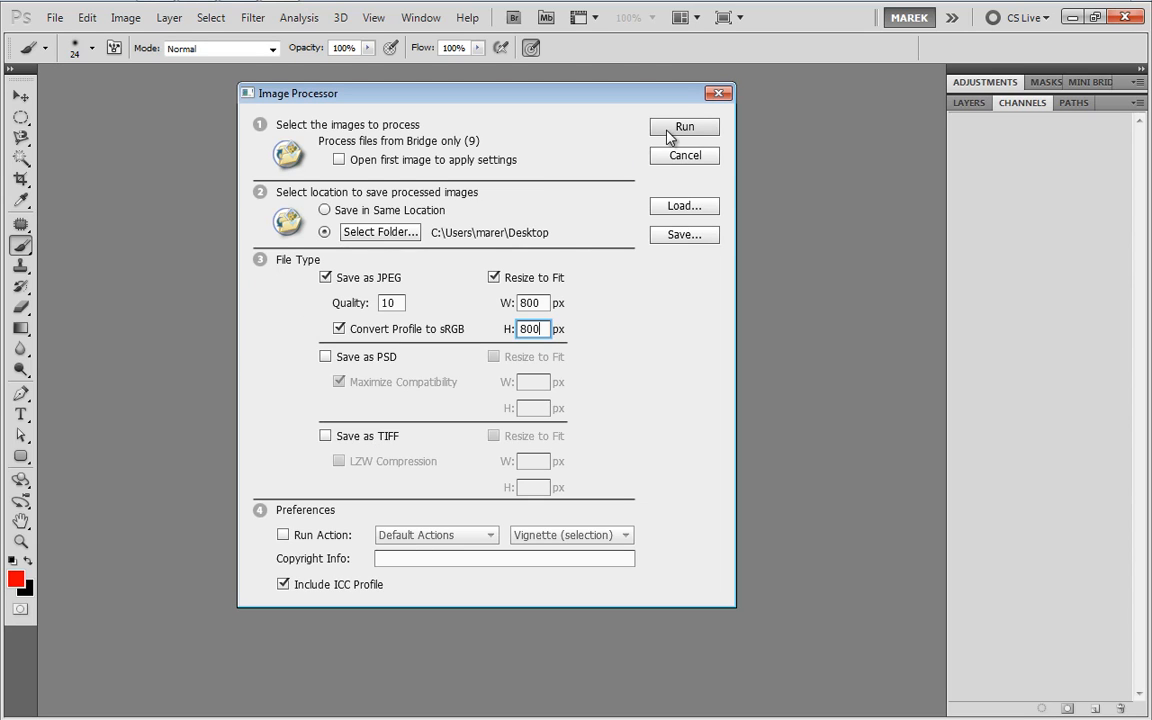
left_click(680, 128)
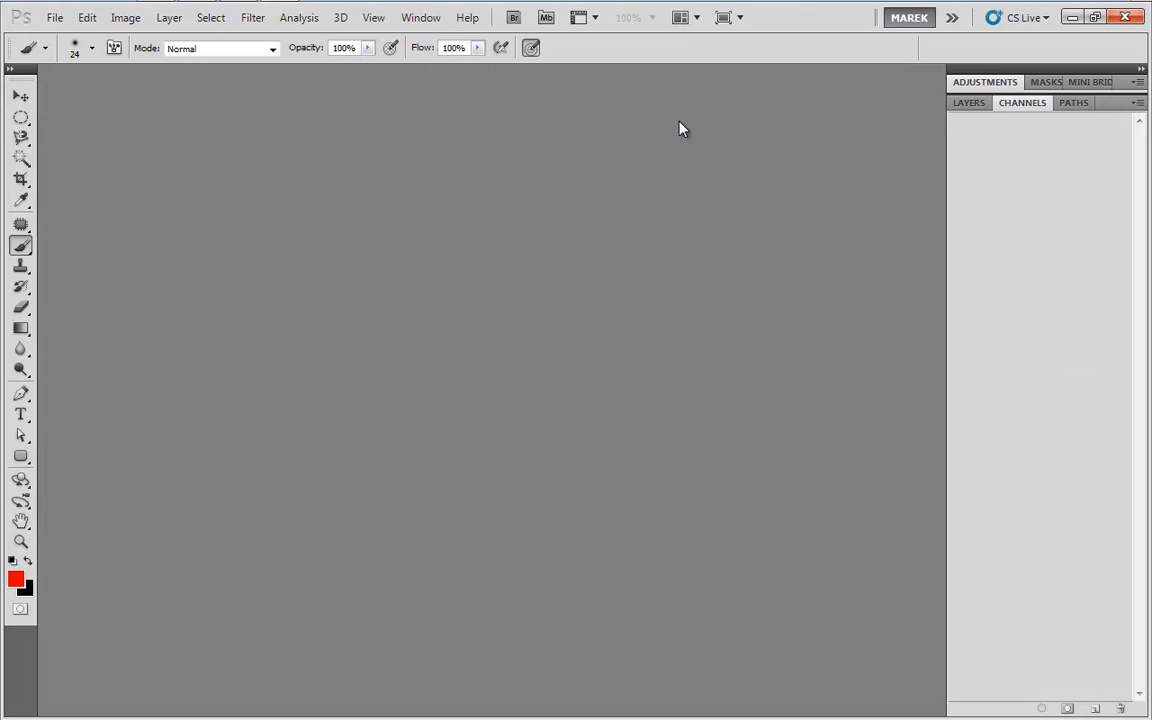
Switch to the Windows desktop and open the JPEG folder of processed images
left_click(1072, 19)
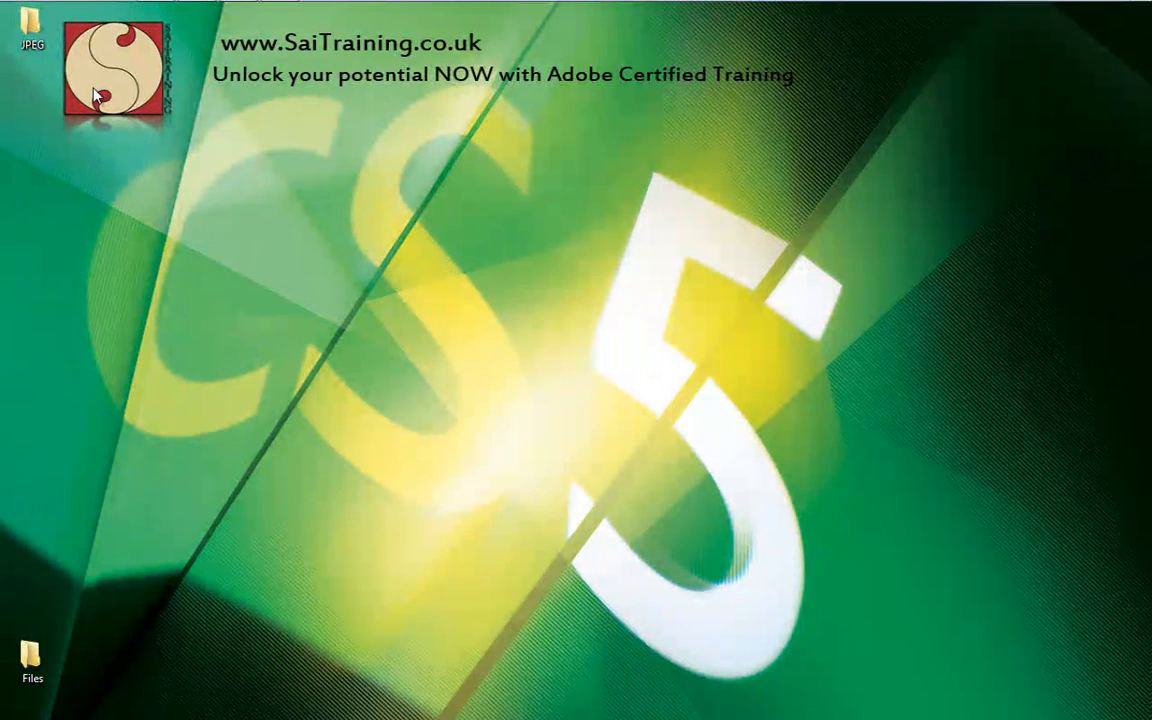
double_click(33, 32)
left_click_drag(445, 367, 398, 352)
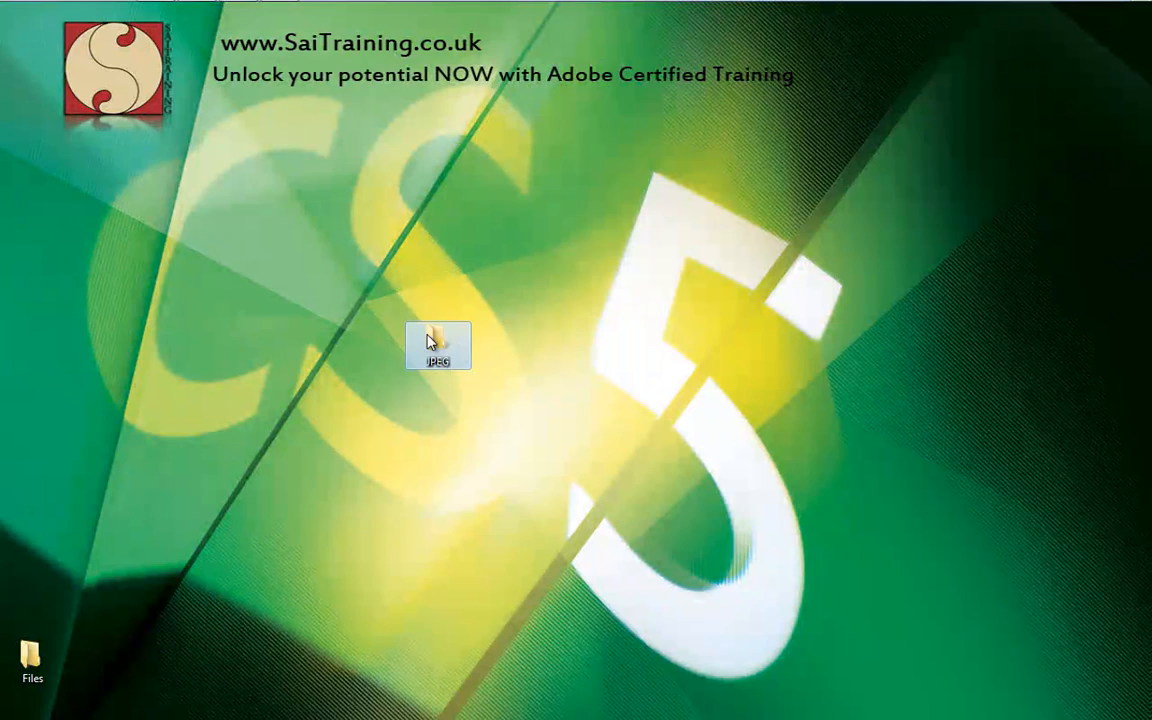
double_click(437, 342)
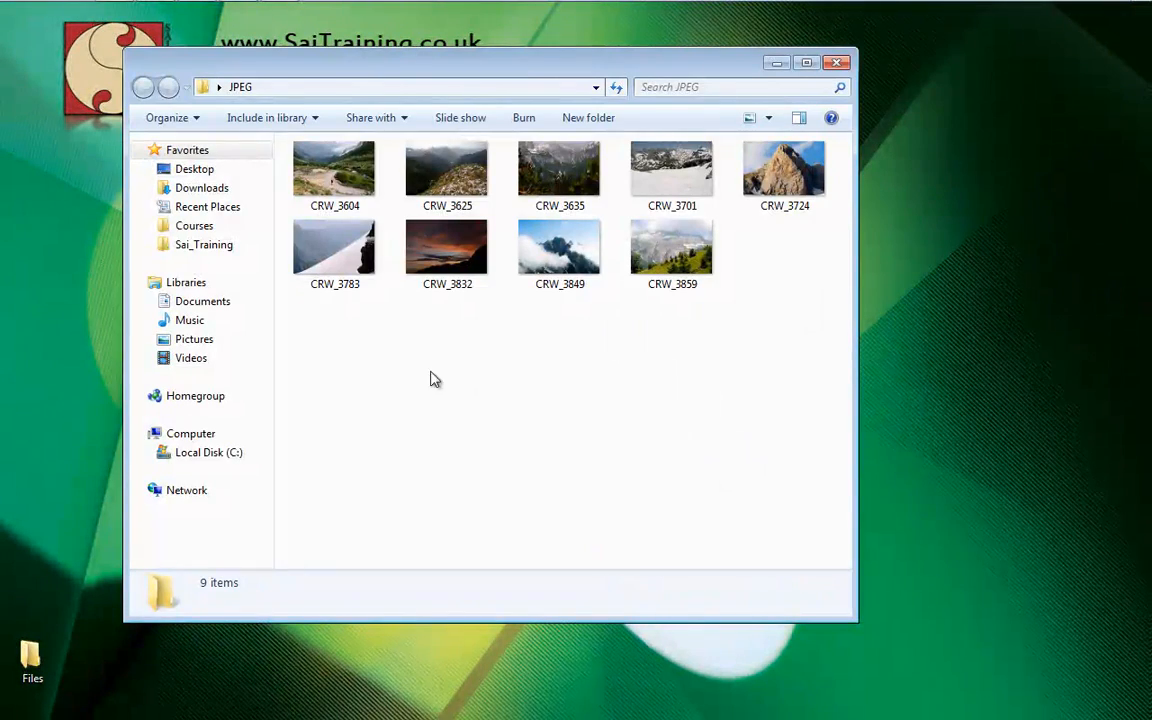
Check the pixel dimensions of the processed images CRW_3604, CRW_3832 and CRW_3859
left_click(333, 183)
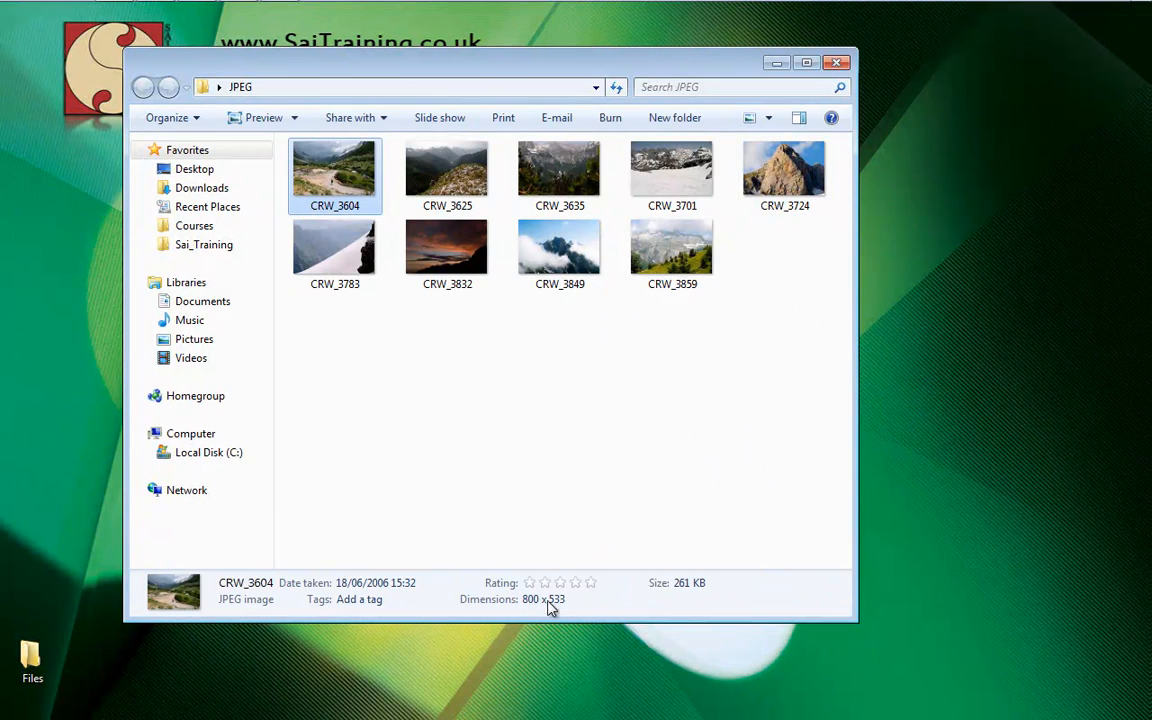
left_click(441, 258)
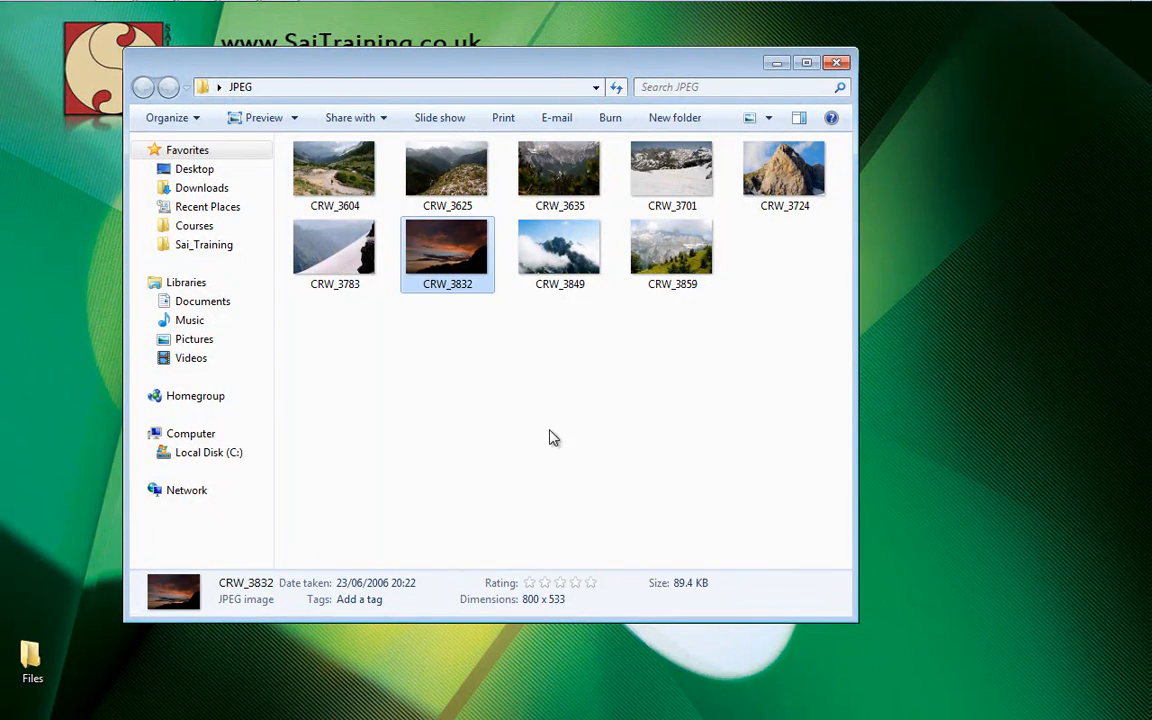
left_click(676, 257)
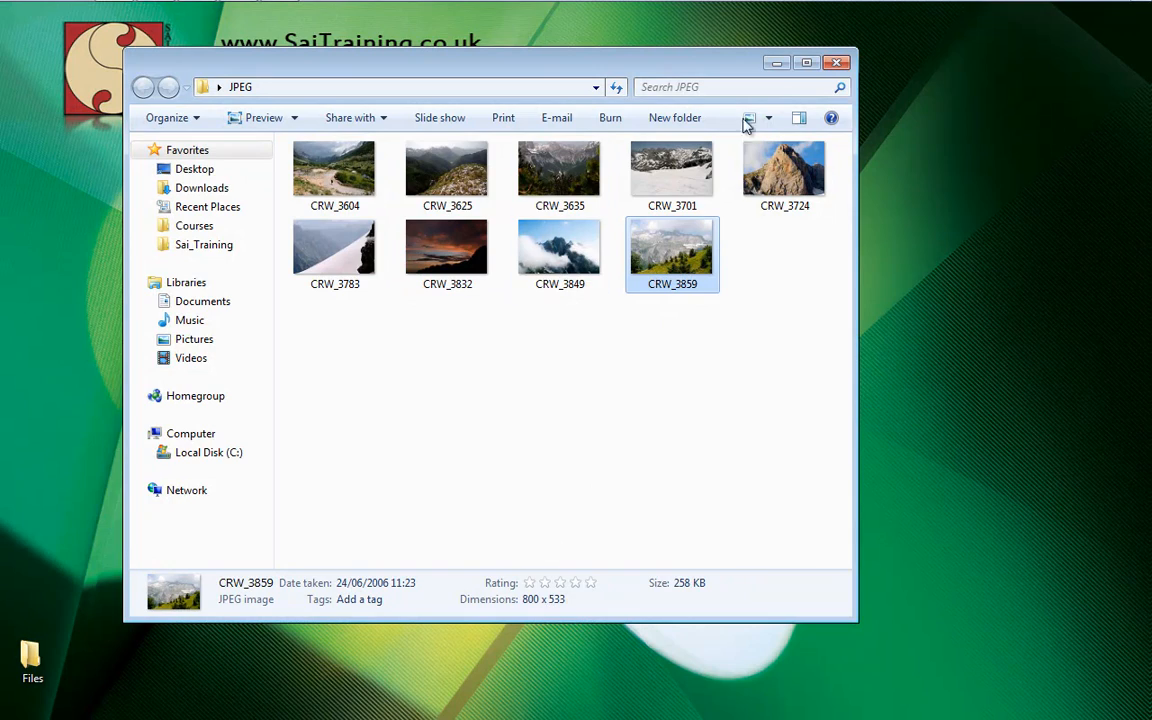
Close the JPEG folder window and switch back to Adobe Bridge
left_click(838, 64)
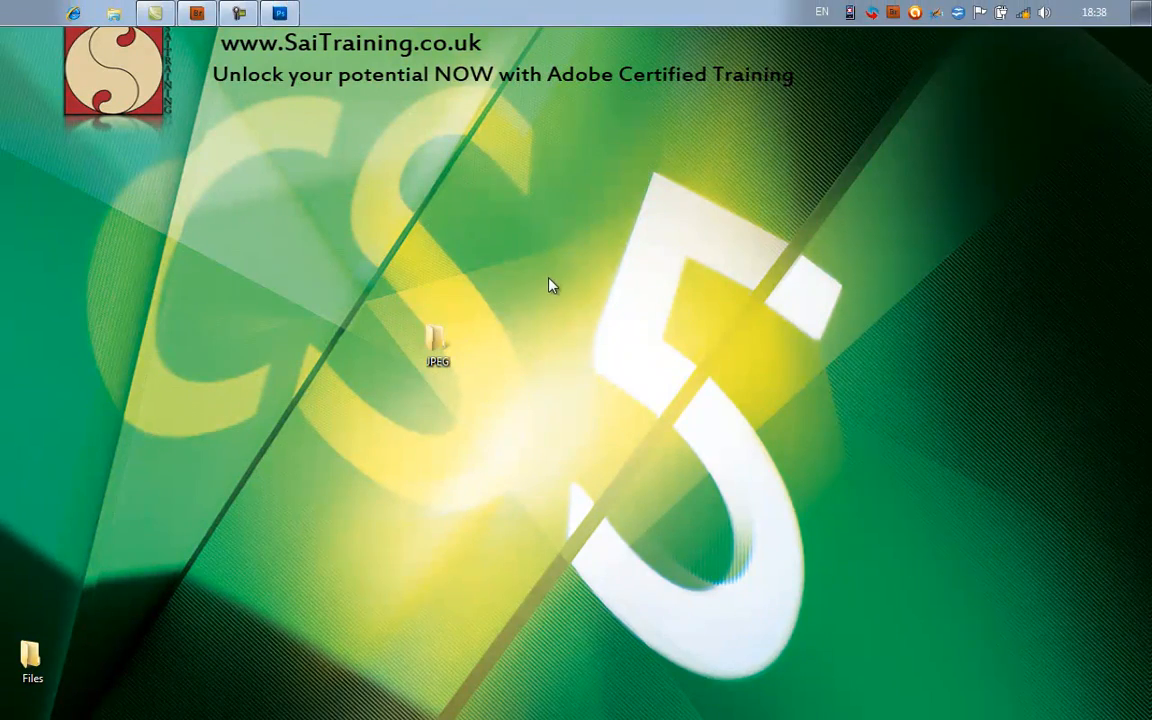
key("alt+Tab")
key("alt+Tab")
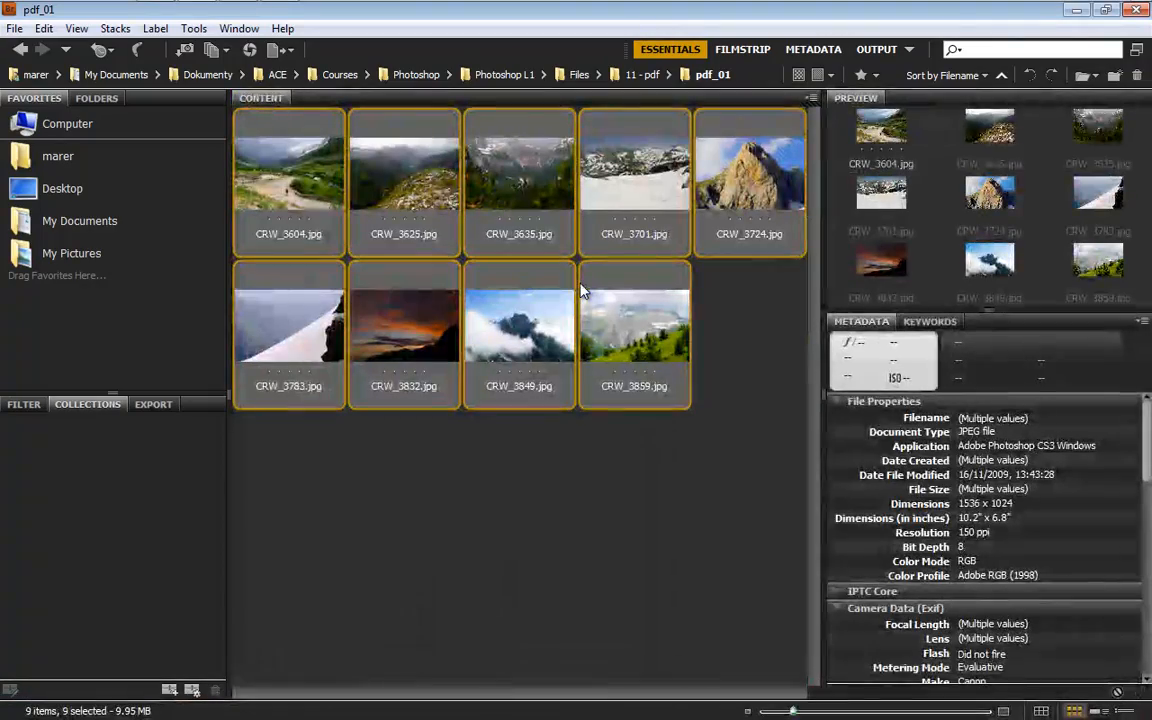